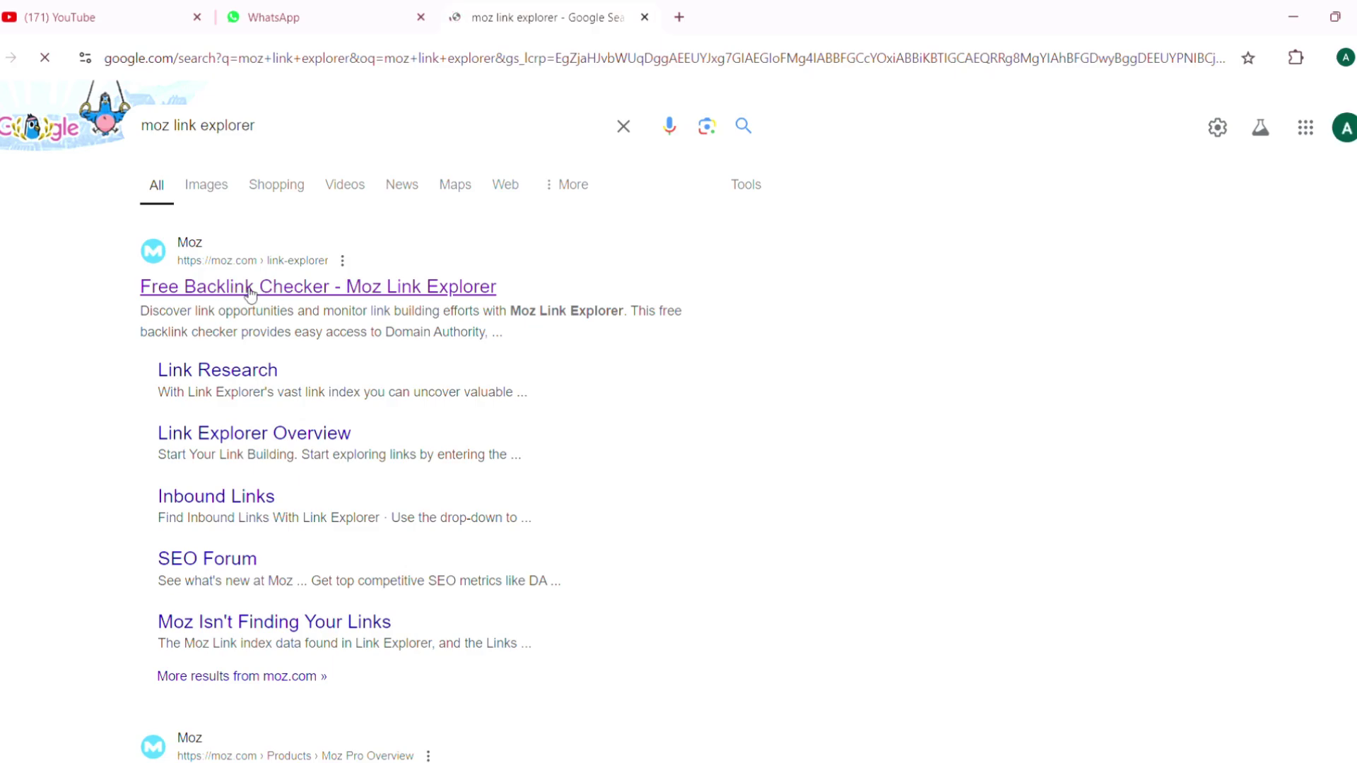
# Step: Open Moz's site from the search results and go to its free Link Explorer tool
pyautogui.click(251, 291)
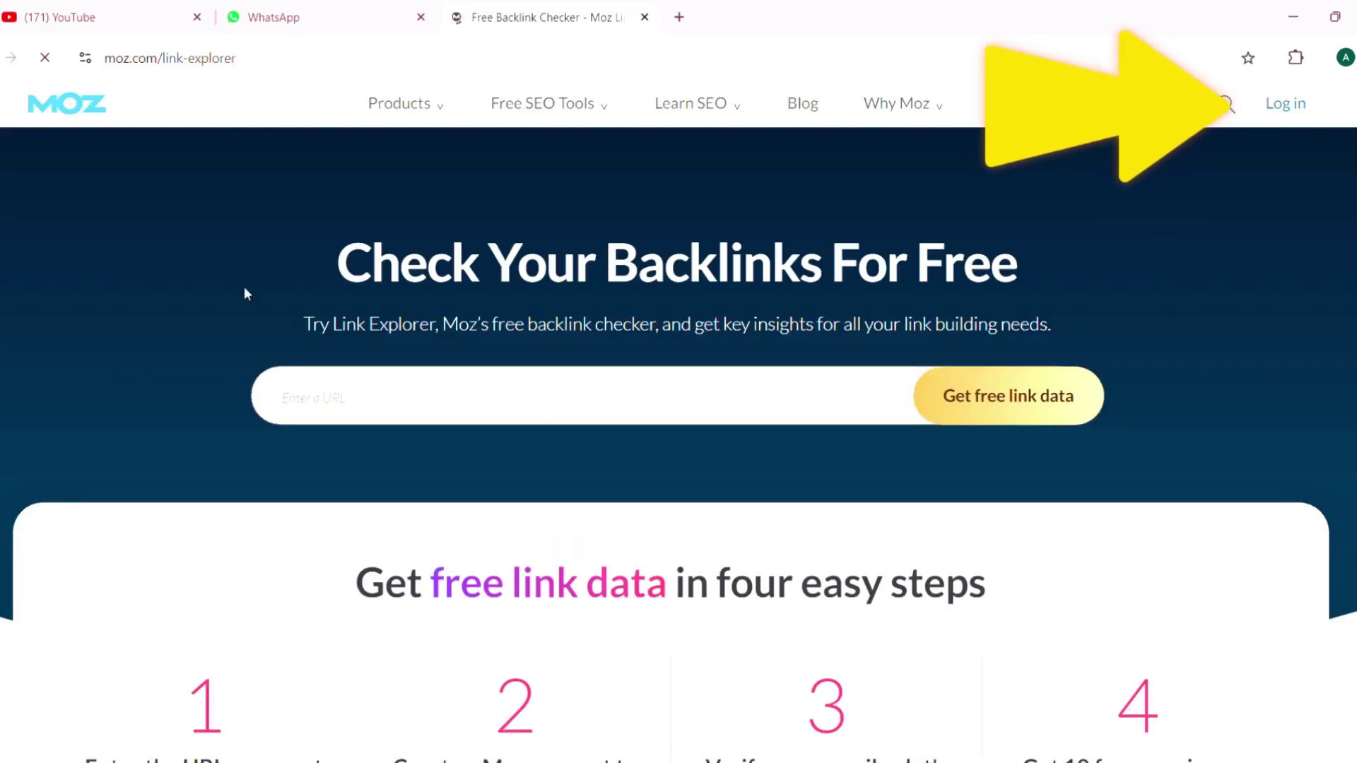
pyautogui.click(163, 109)
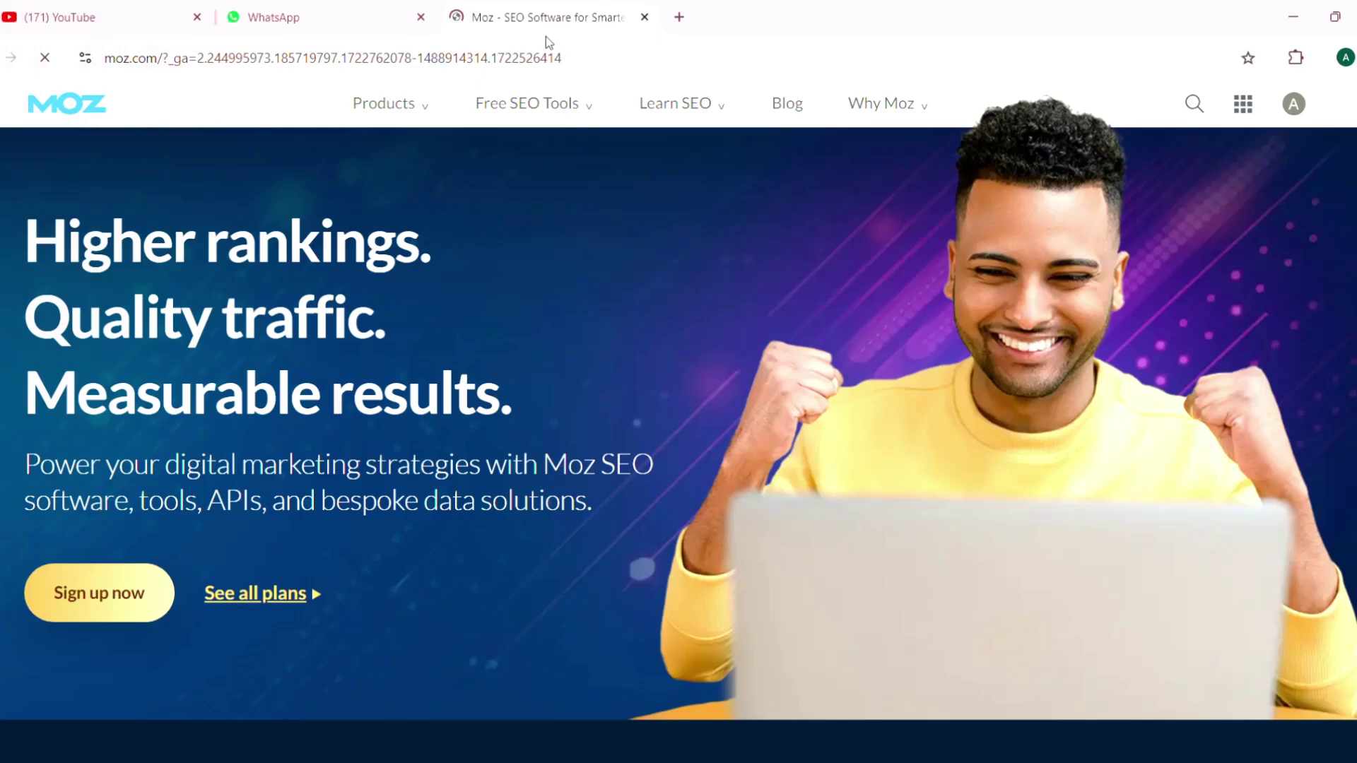
pyautogui.moveTo(591, 114)
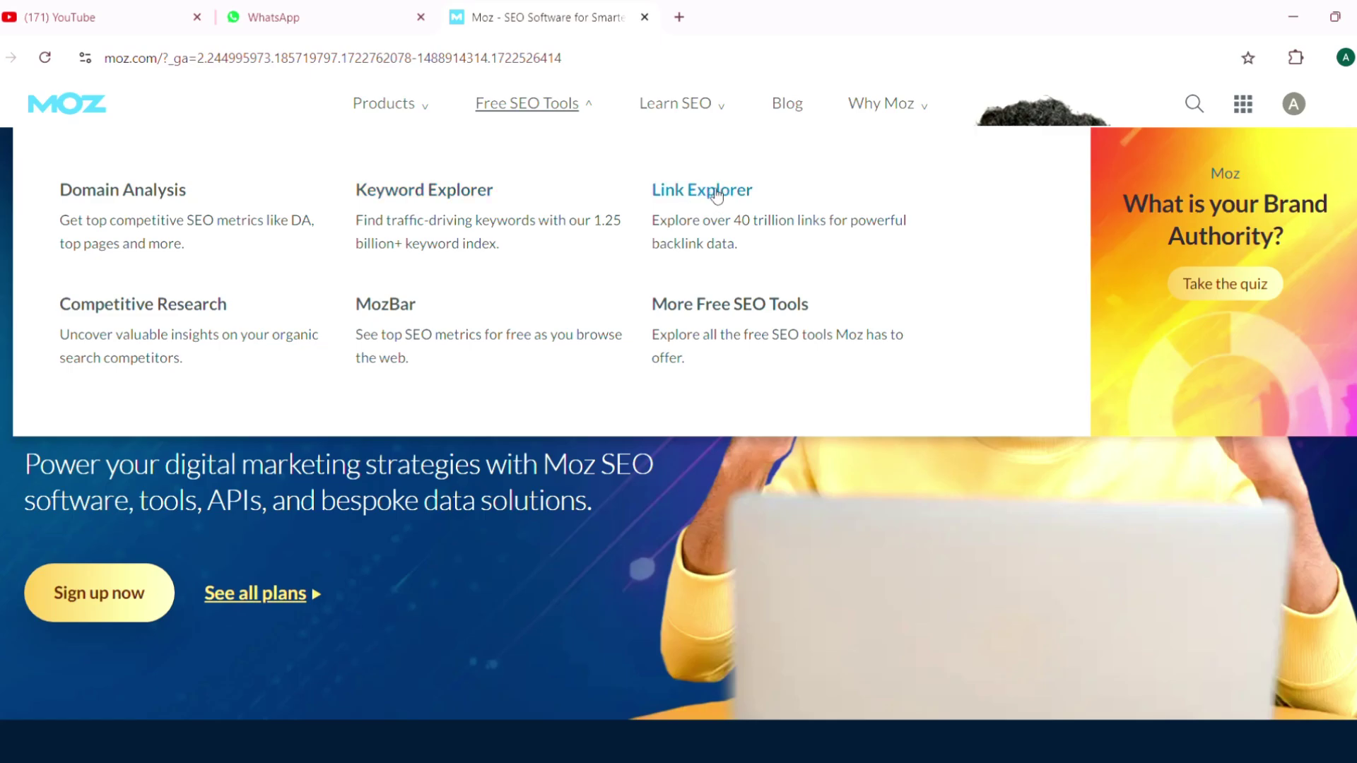
pyautogui.click(695, 195)
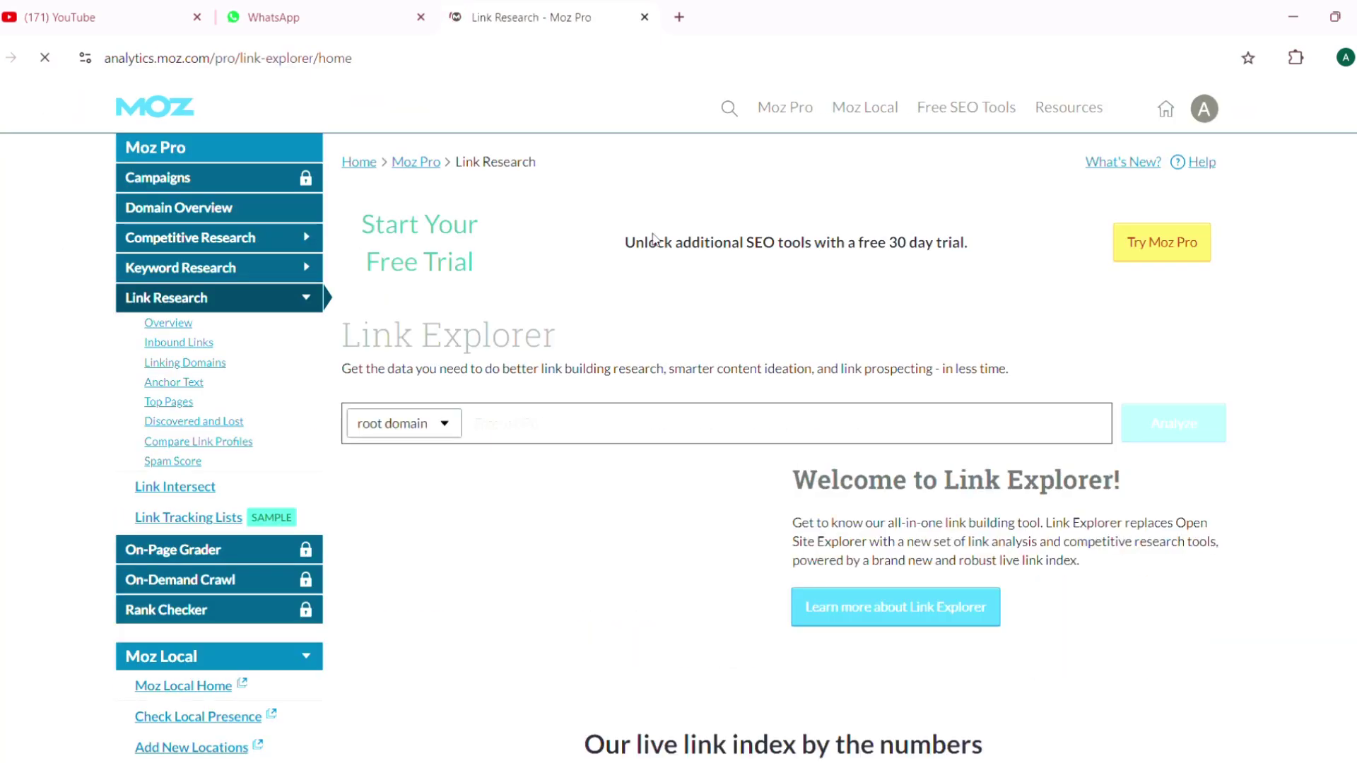
# Step: Analyze the root domain minisilu.info and sort its linking domains by spam score
pyautogui.click(540, 436)
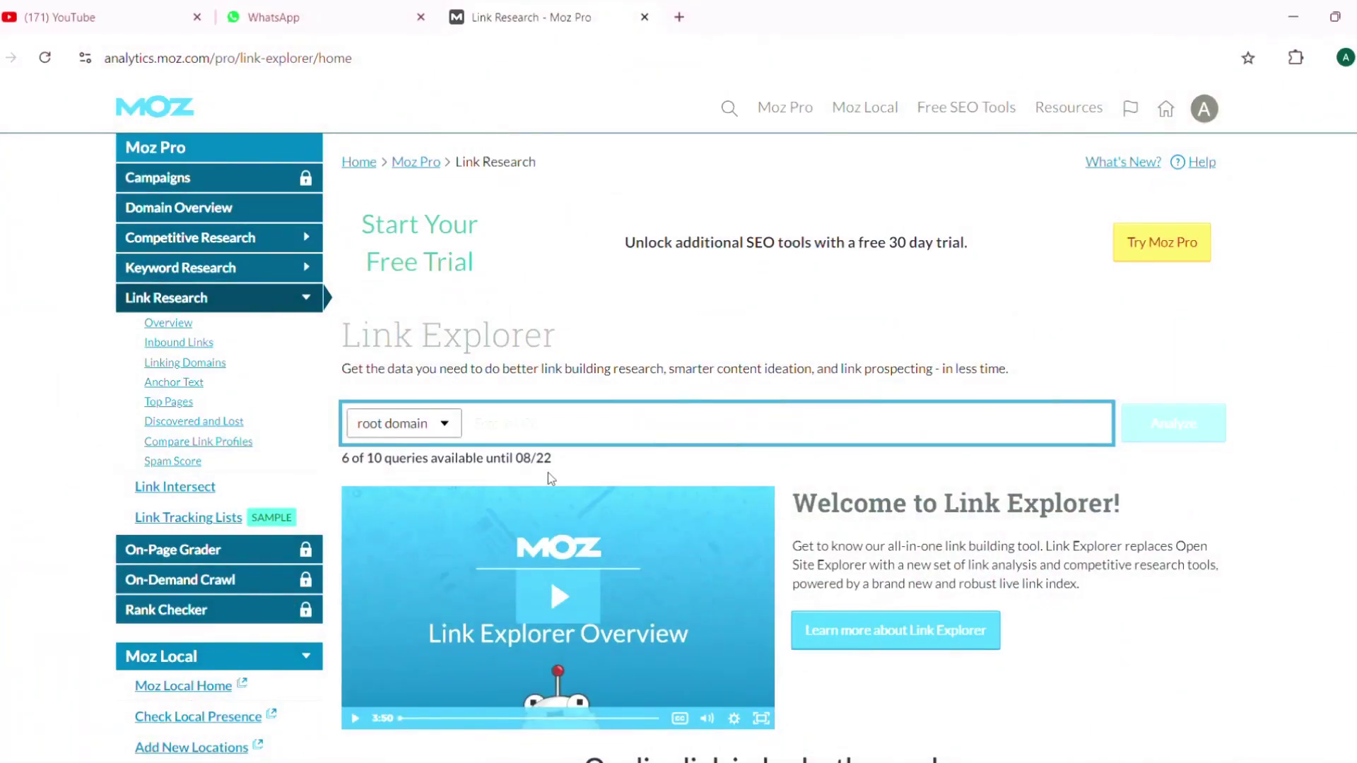
pyautogui.press('Return')
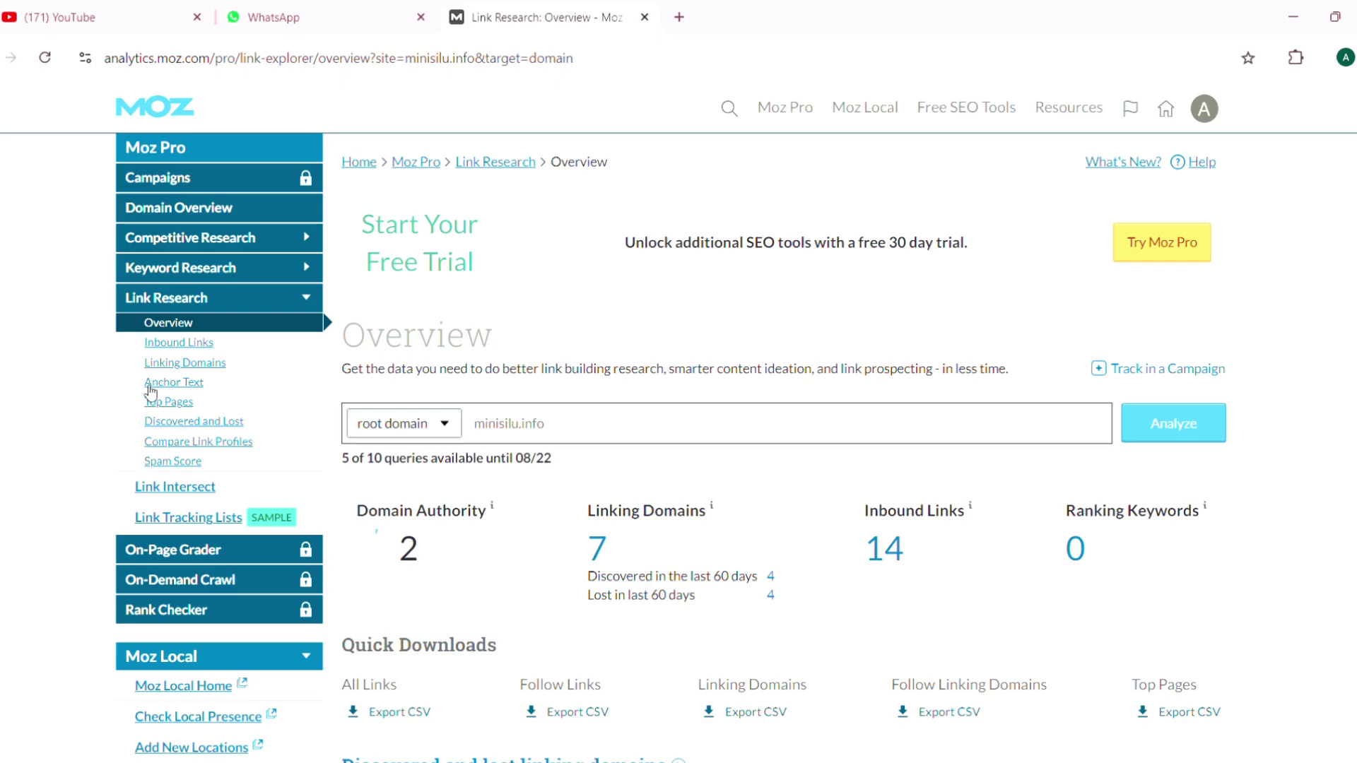
pyautogui.click(184, 364)
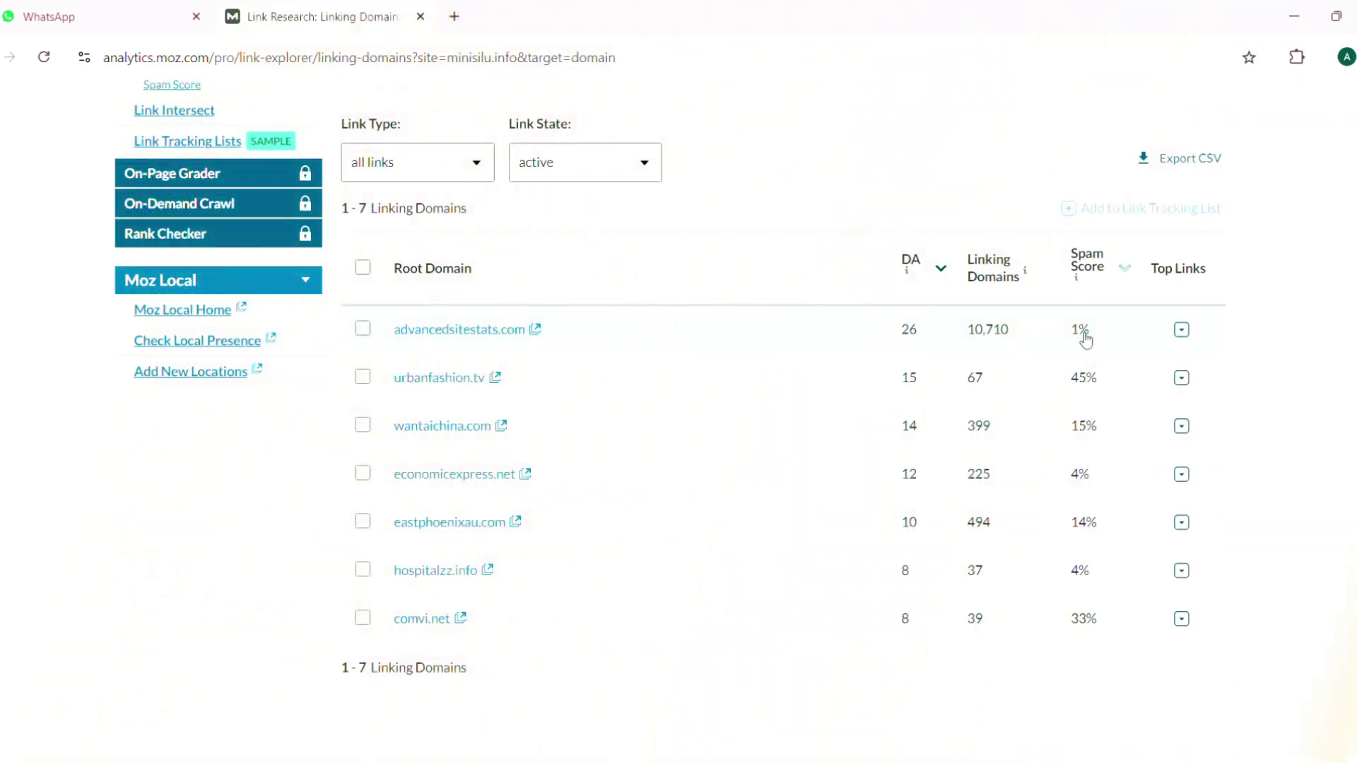
pyautogui.click(1128, 271)
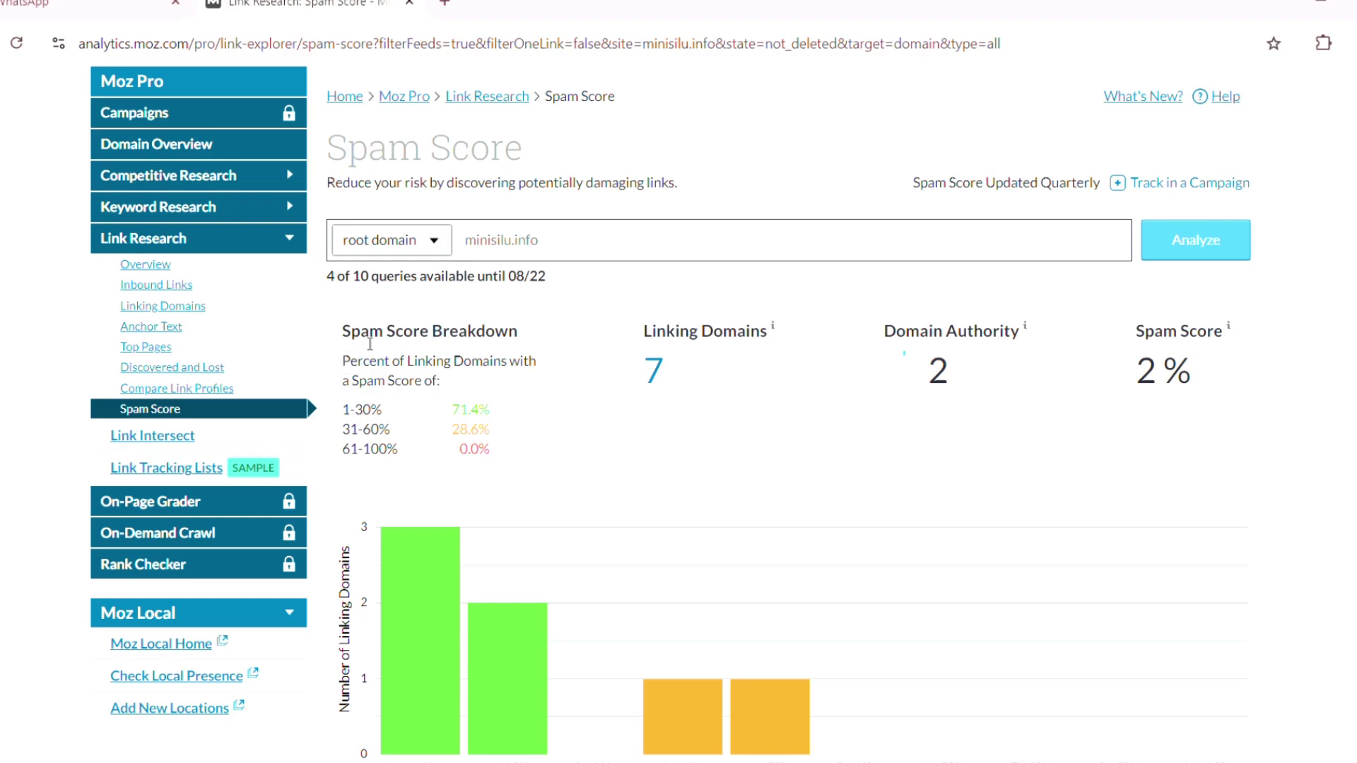
# Step: Examine the Spam Score Breakdown for minisilu.info across the 1-30%, 31-60% and 61-100% ranges
pyautogui.moveTo(344, 330); pyautogui.dragTo(519, 332)
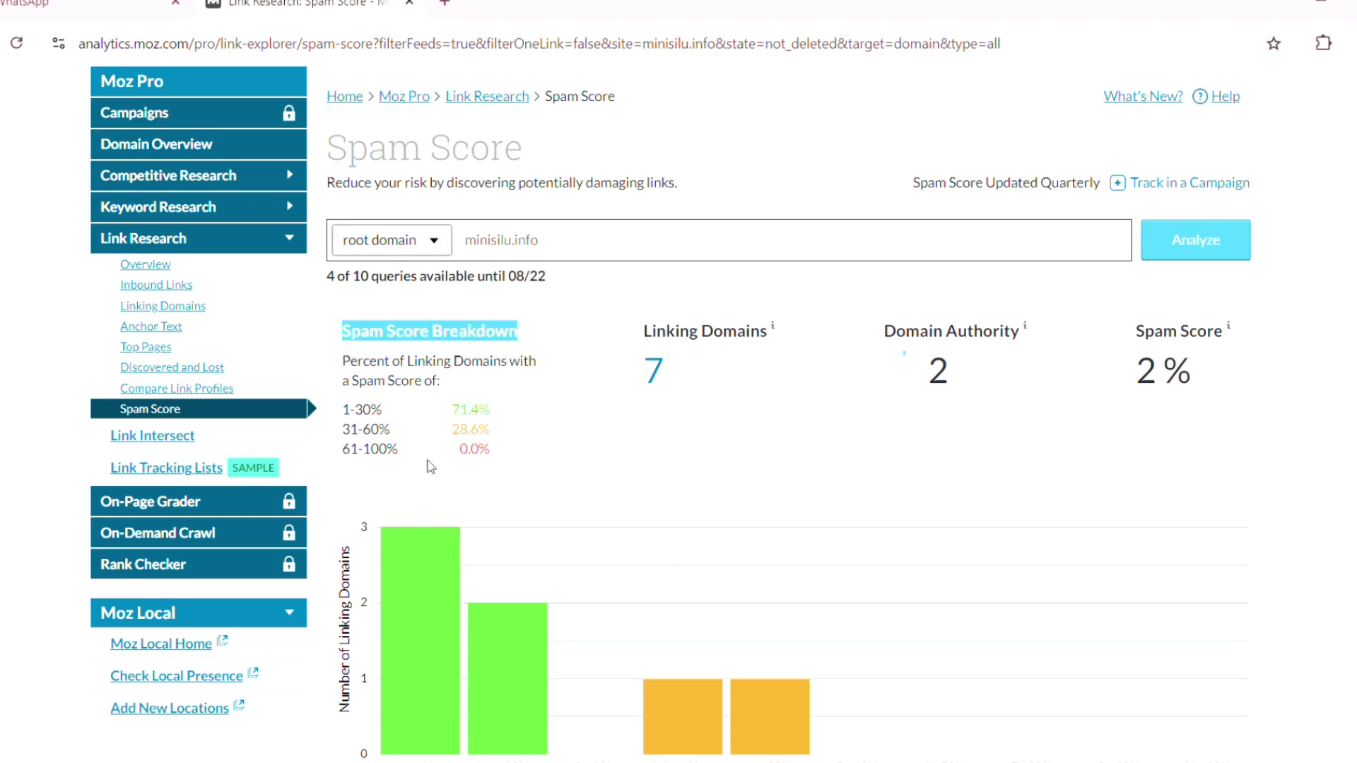
pyautogui.moveTo(342, 411); pyautogui.dragTo(396, 419)
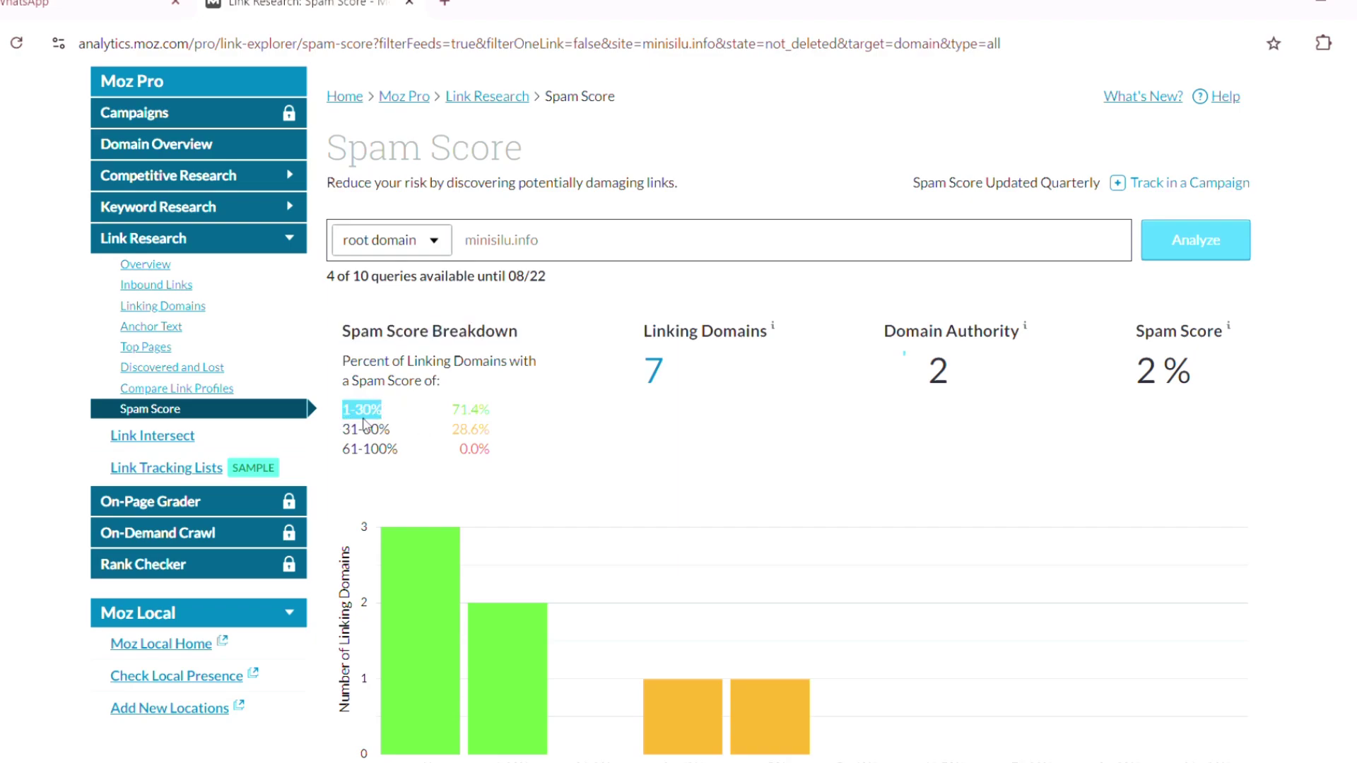
pyautogui.moveTo(343, 431); pyautogui.dragTo(395, 438)
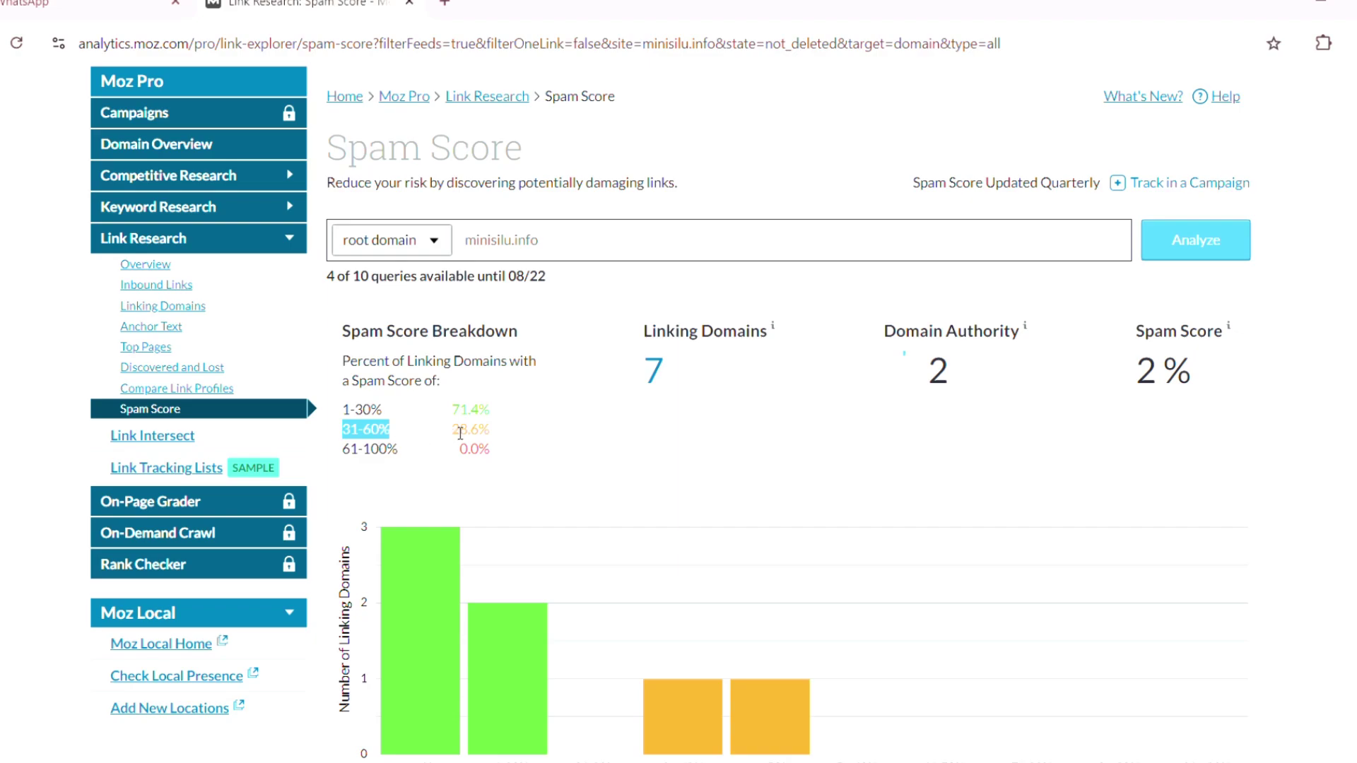
pyautogui.moveTo(453, 430); pyautogui.dragTo(509, 434)
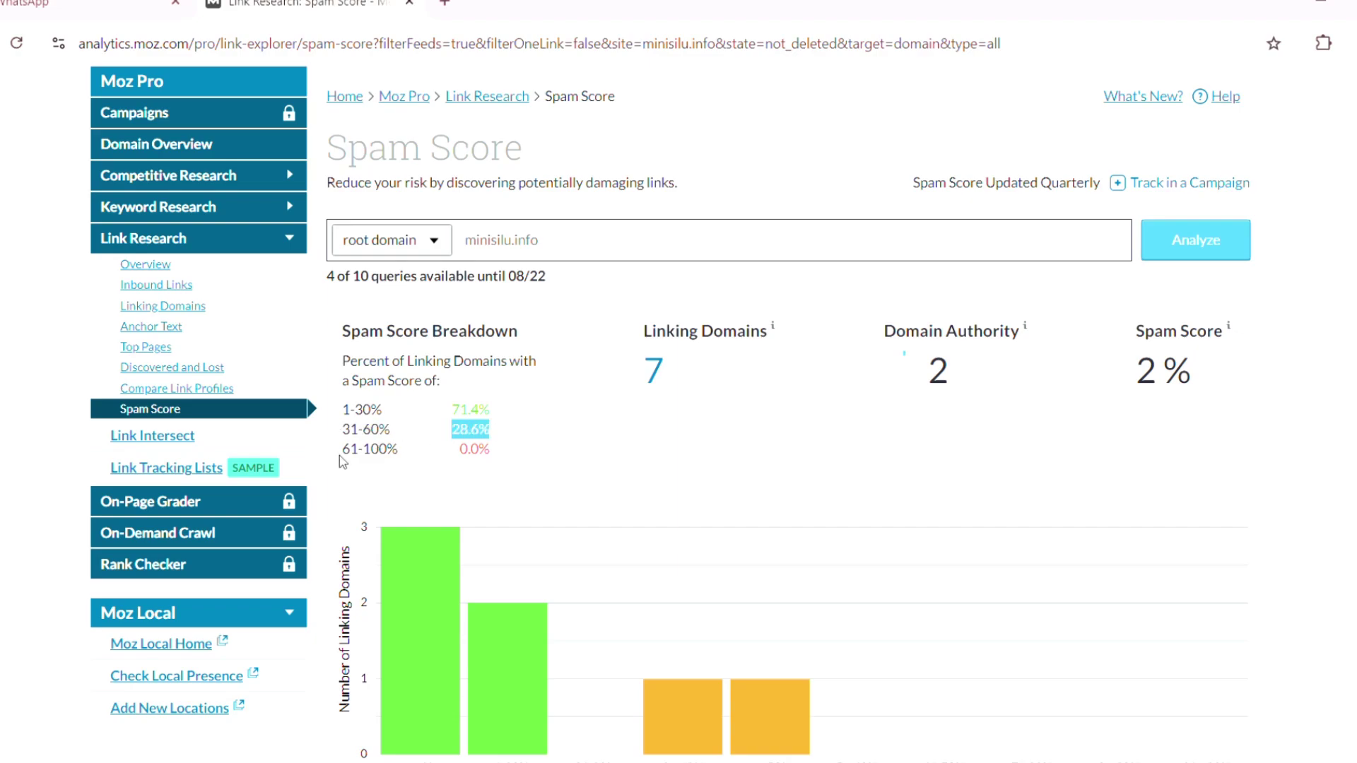
pyautogui.moveTo(342, 451); pyautogui.dragTo(391, 454)
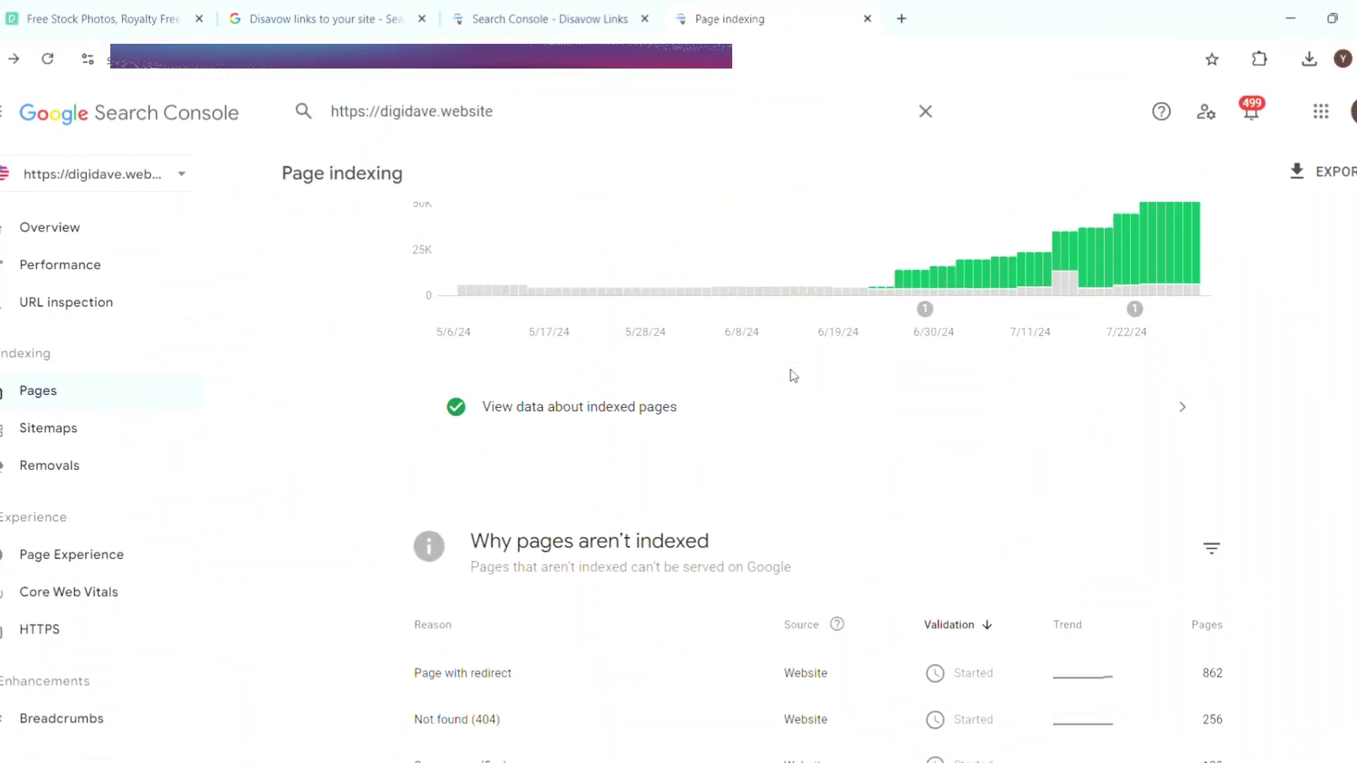
pyautogui.scroll(-5, 793, 376)
pyautogui.scroll(6, 794, 375)
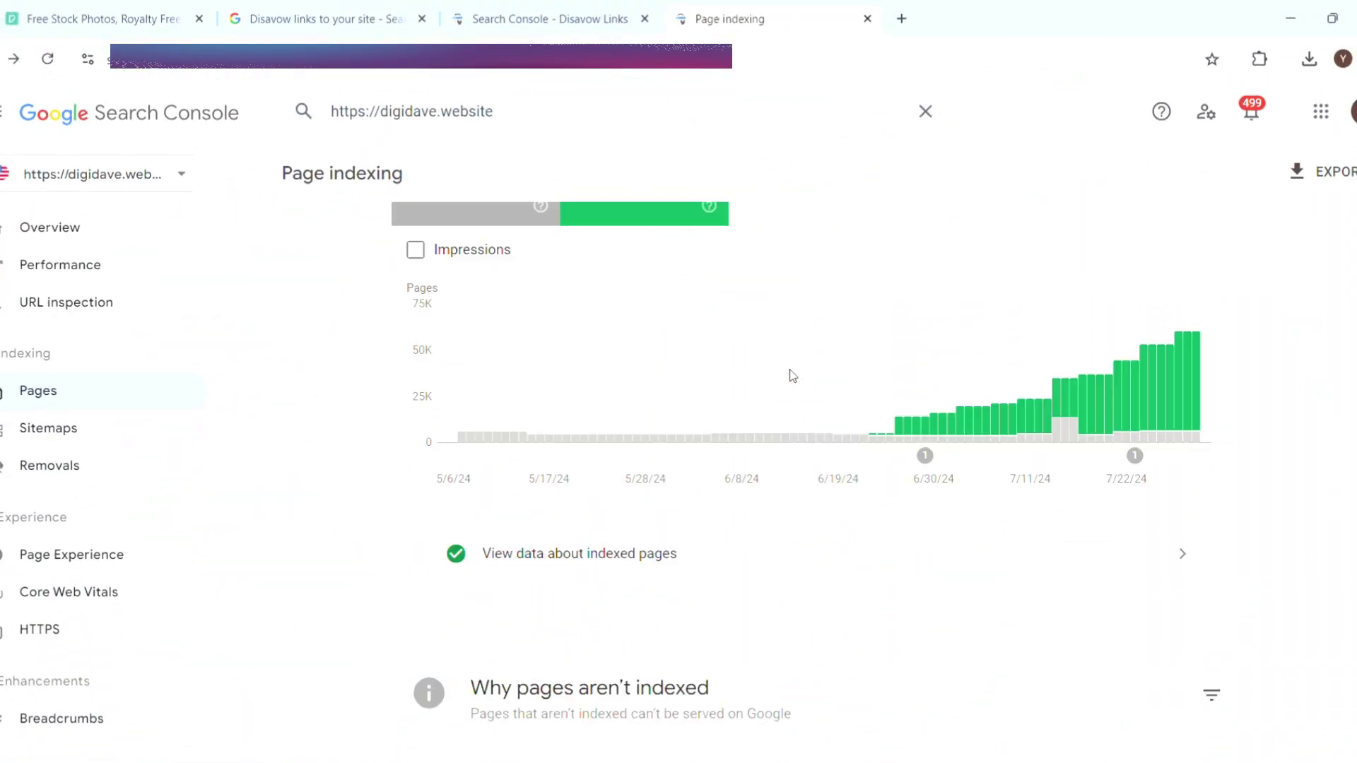
pyautogui.scroll(2, 793, 376)
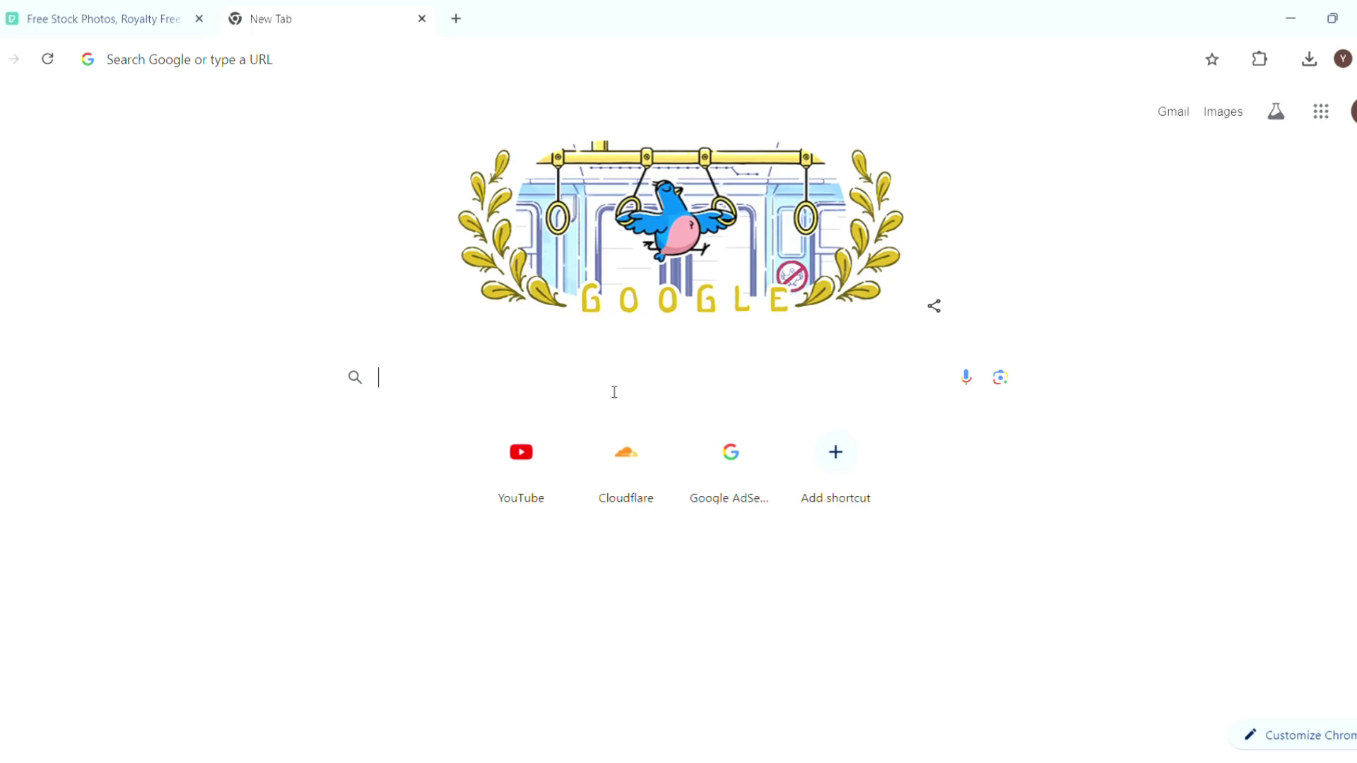
# Step: Search Google for "disavow tool" and open the Search Console Help article on disavowing links to your site
pyautogui.click(613, 391)
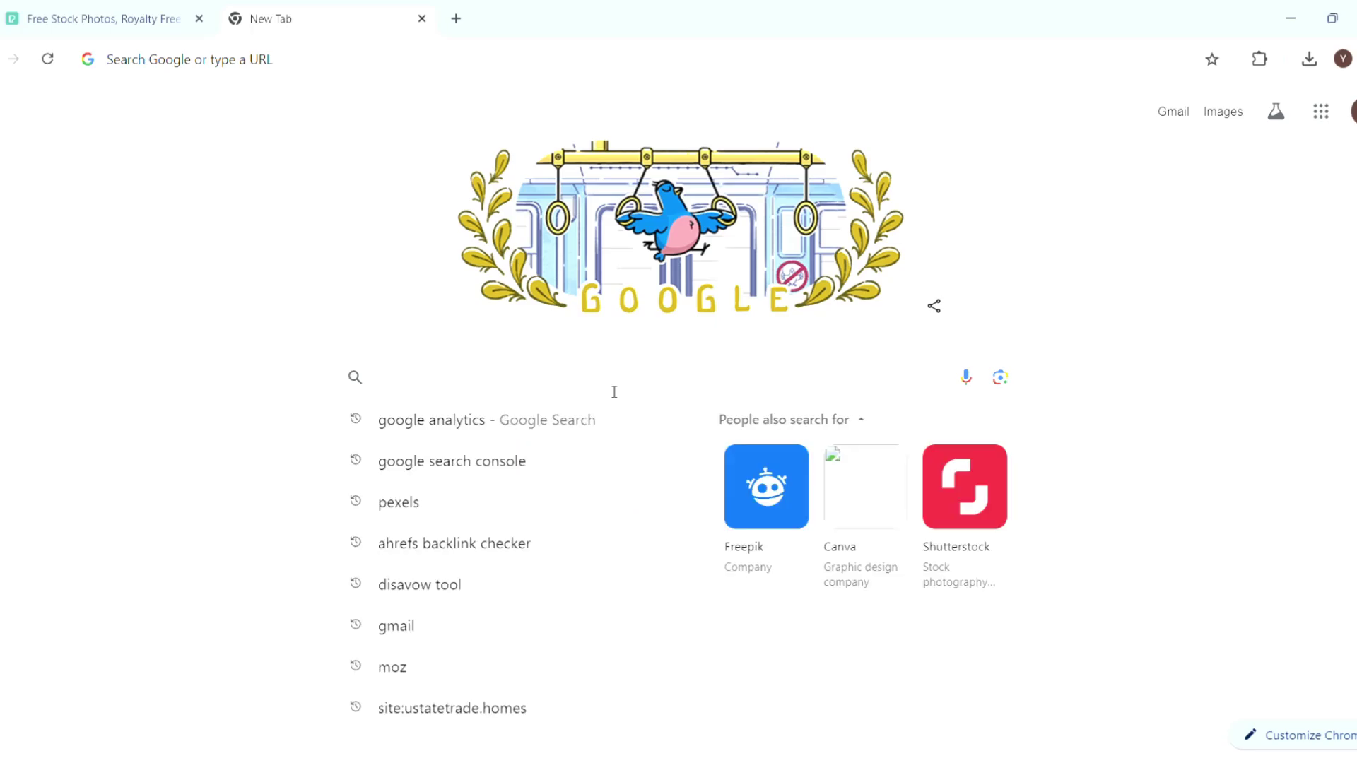
pyautogui.write('disavow to')
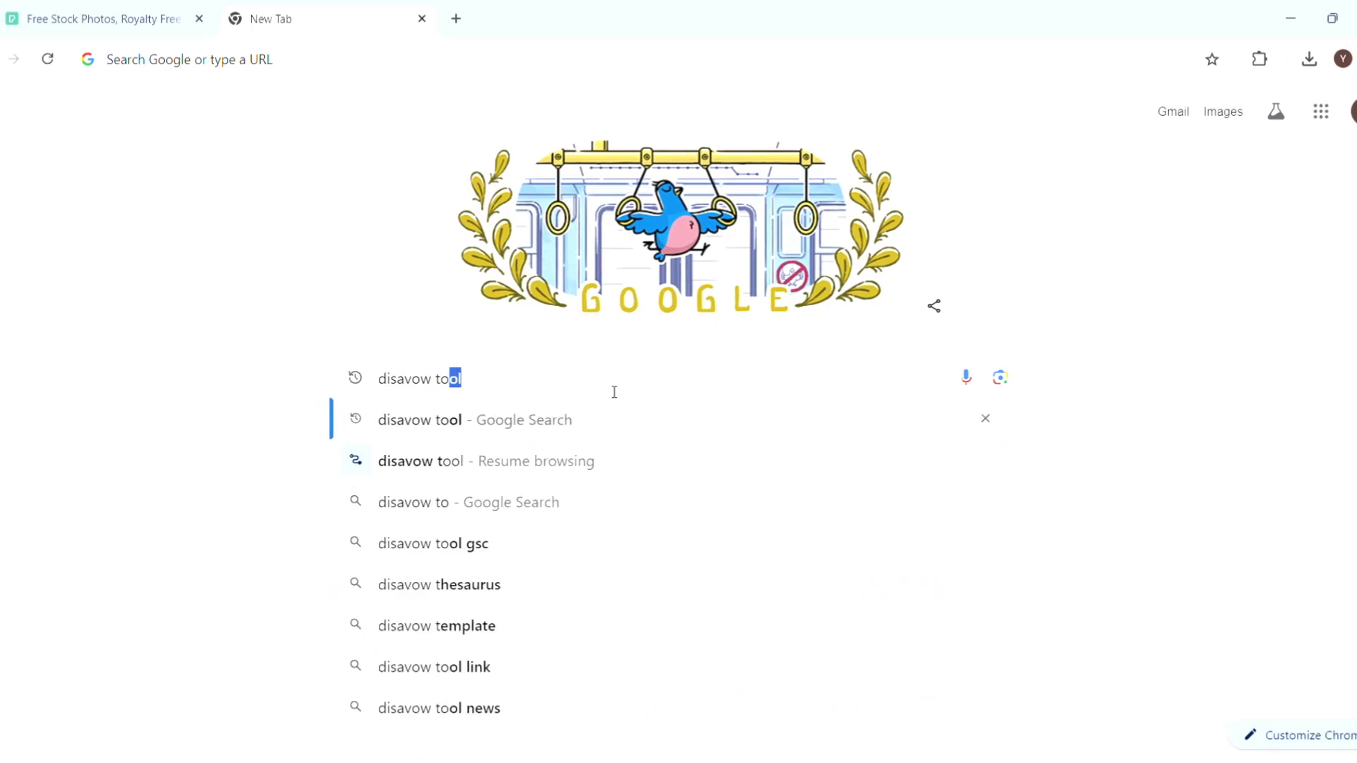
pyautogui.press('Return')
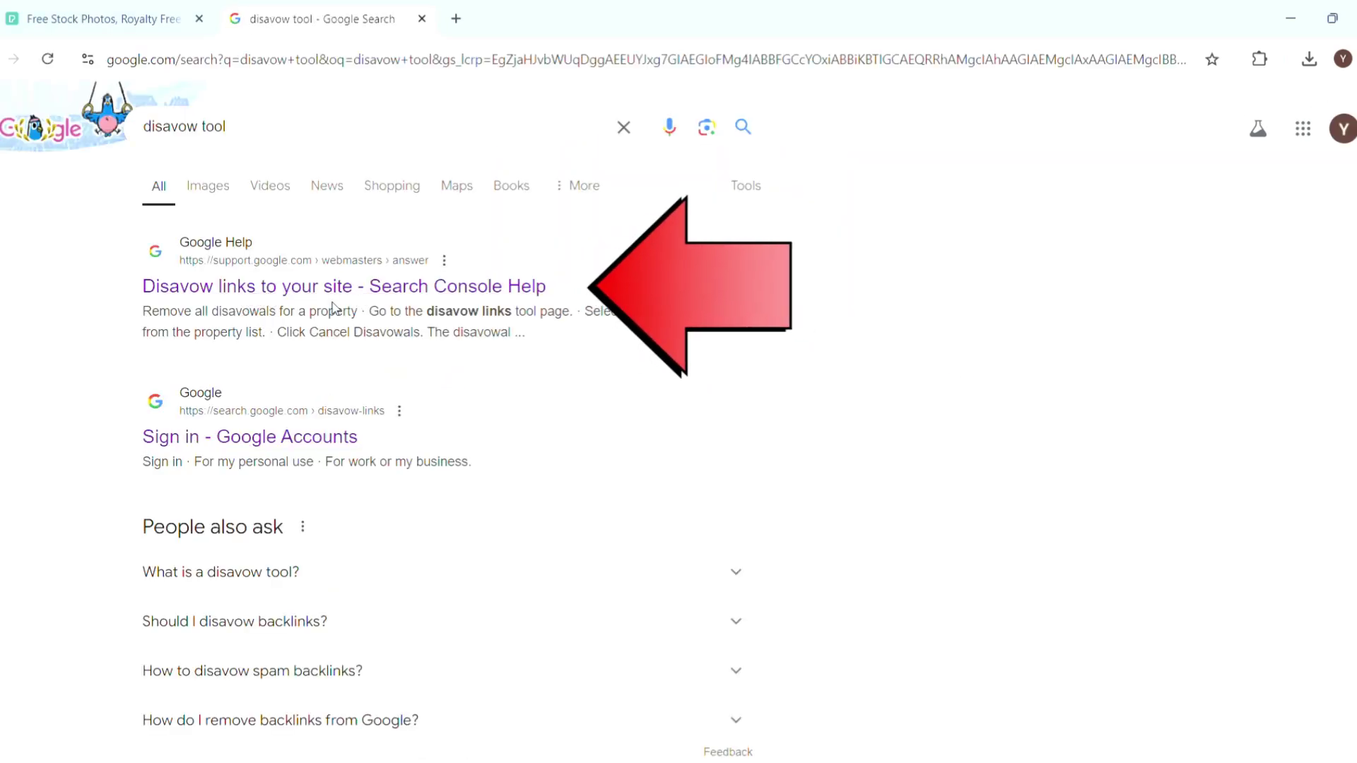
pyautogui.click(351, 289)
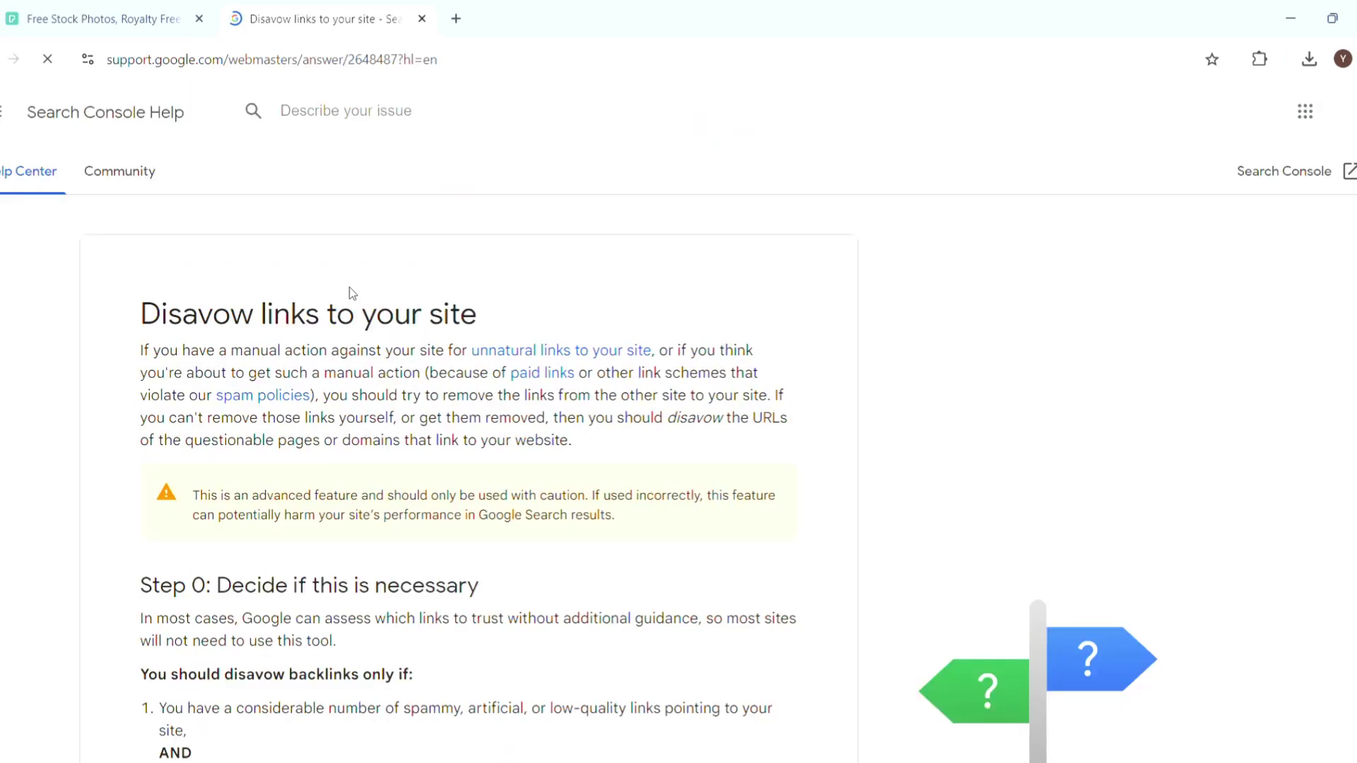
# Step: Open the disavow links tool page from the article's instructions for uploading a list of pages or domains
pyautogui.scroll(-5, 426, 326)
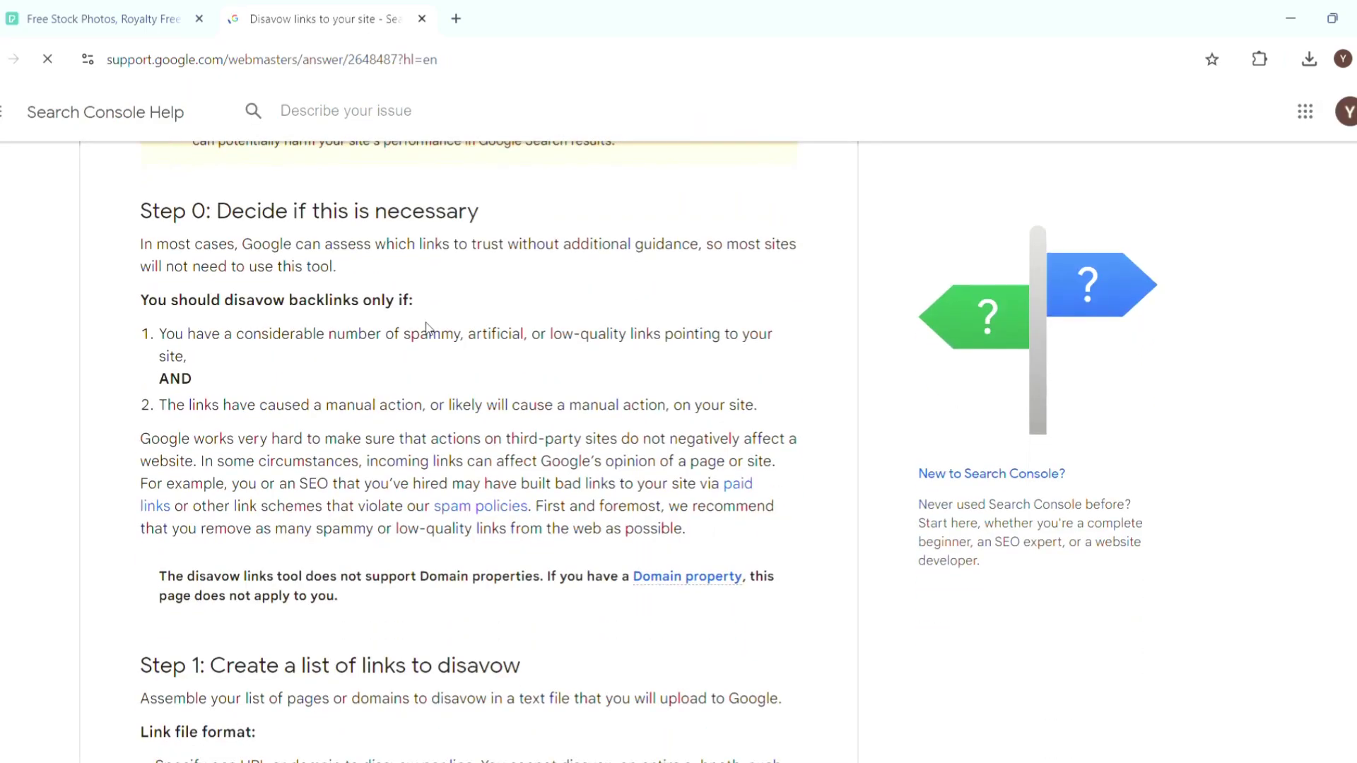
pyautogui.scroll(-15, 426, 327)
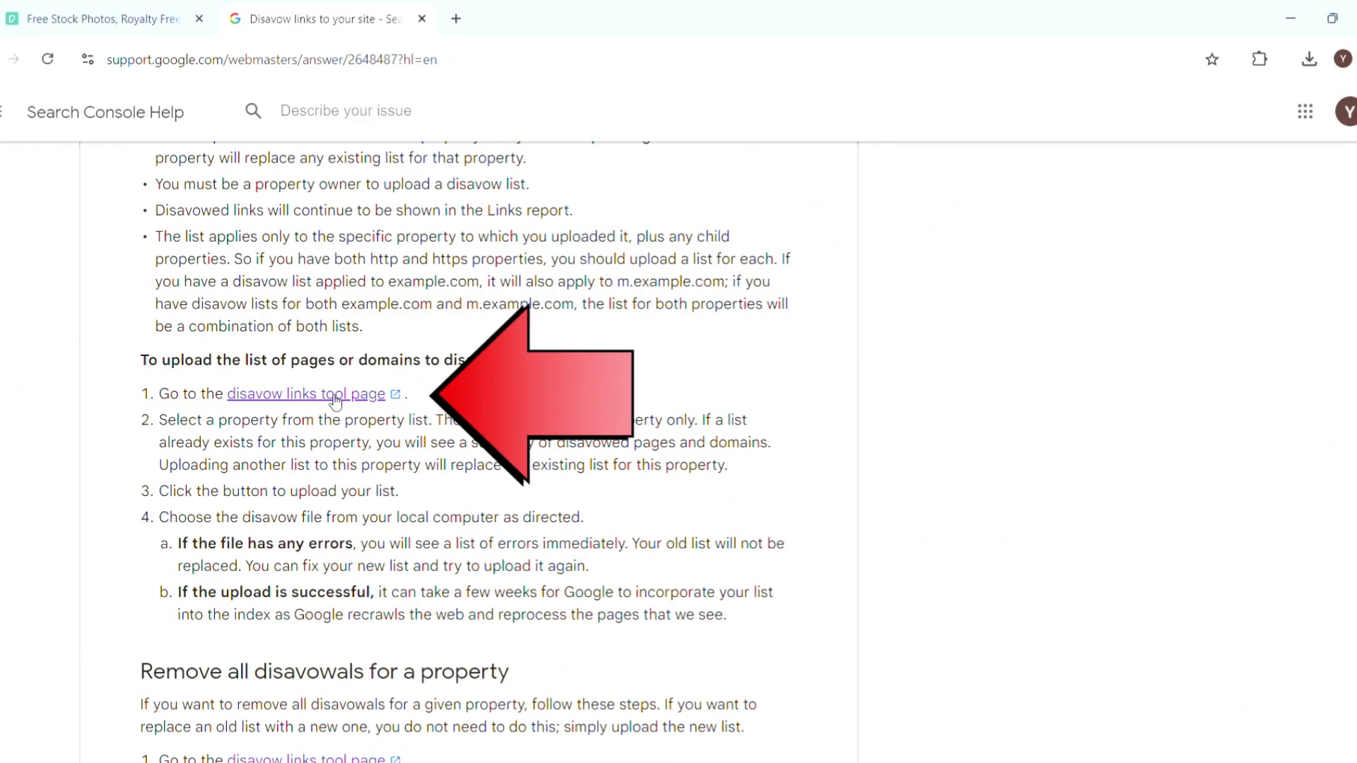
pyautogui.click(295, 398)
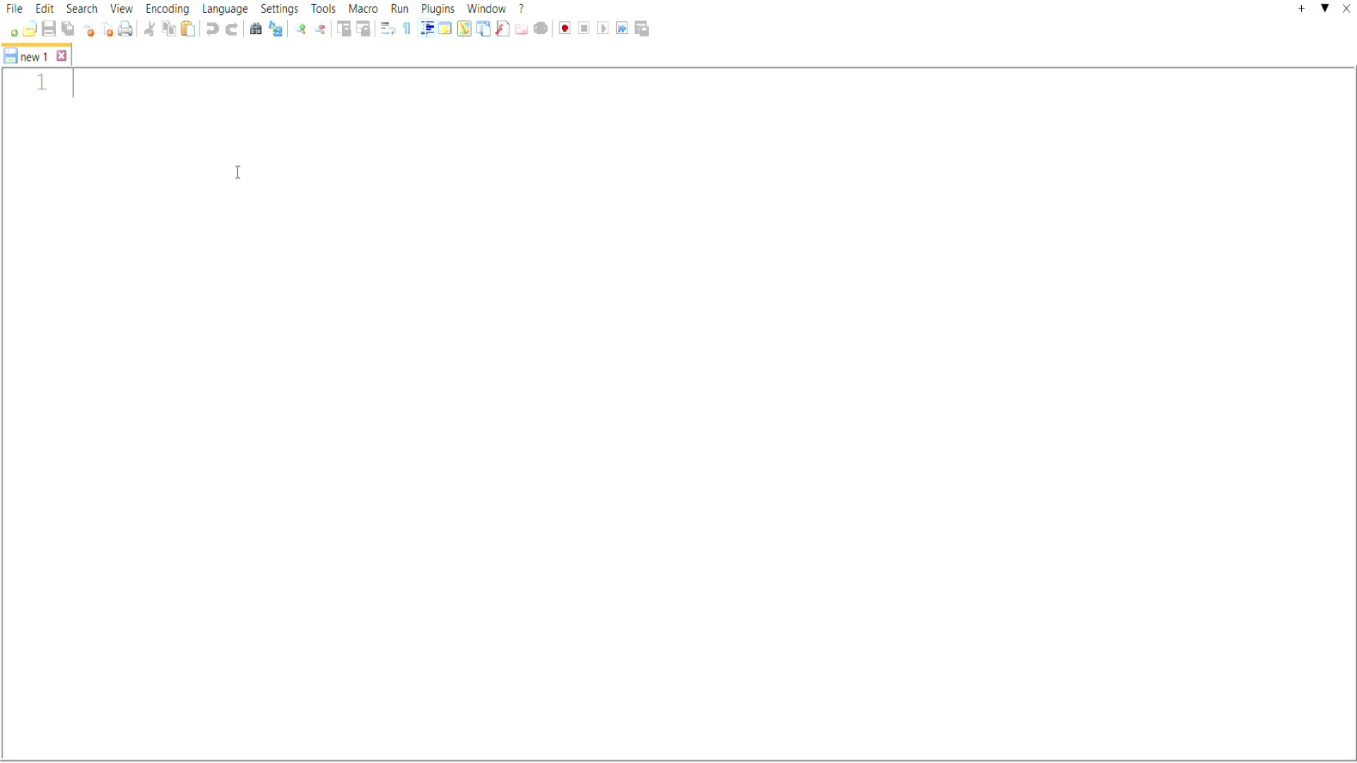
# Step: Switch to Notepad++ and enter domain:example.com as the first line of the new text file
pyautogui.write('domain')
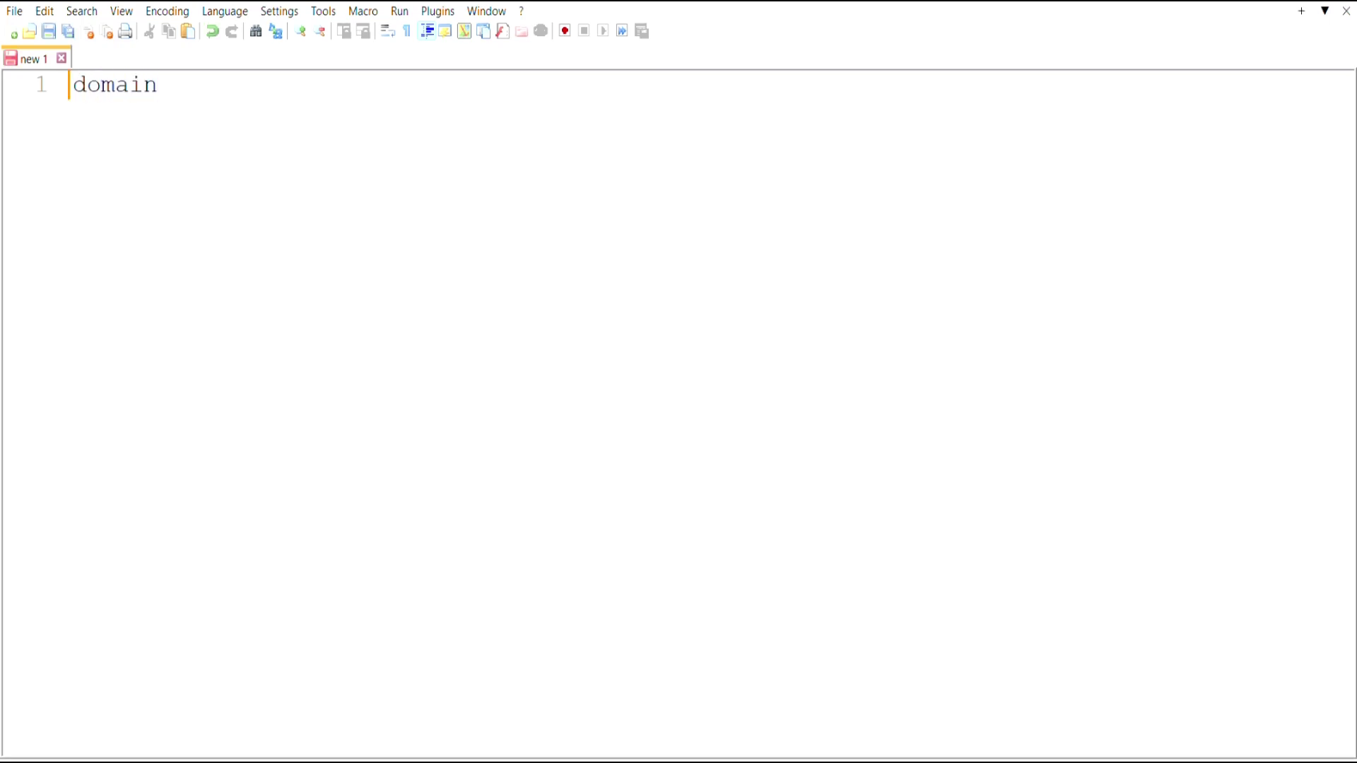
pyautogui.write(':example.c')
pyautogui.write('om')
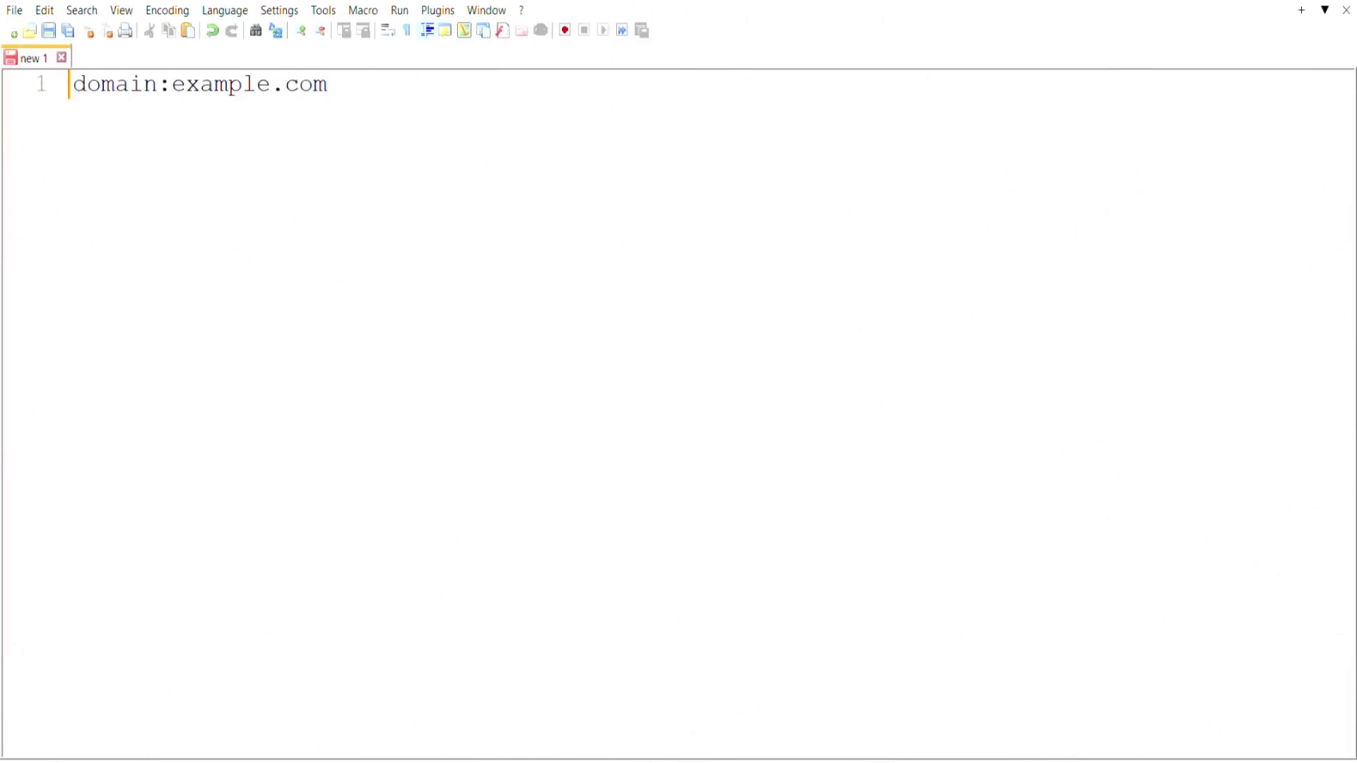
pyautogui.press('Return')
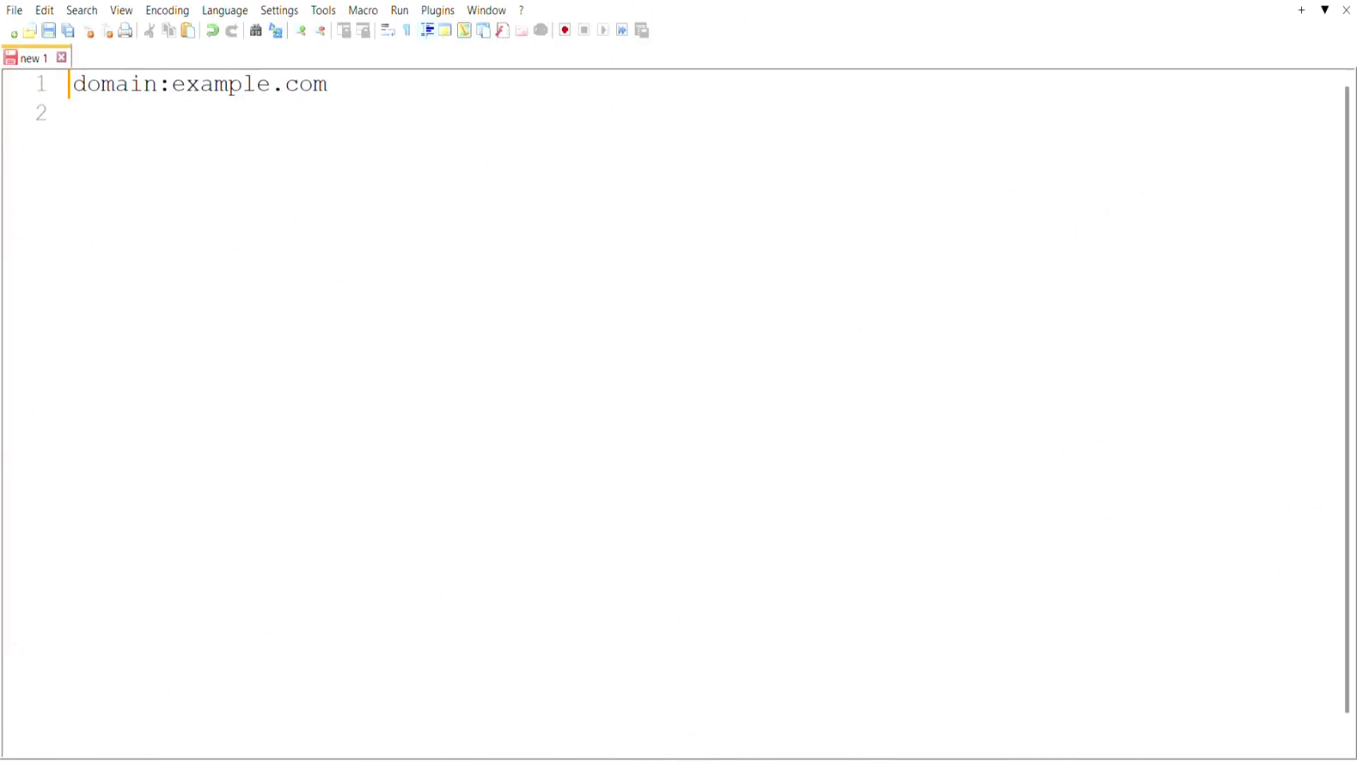
pyautogui.write('https://shadyw')
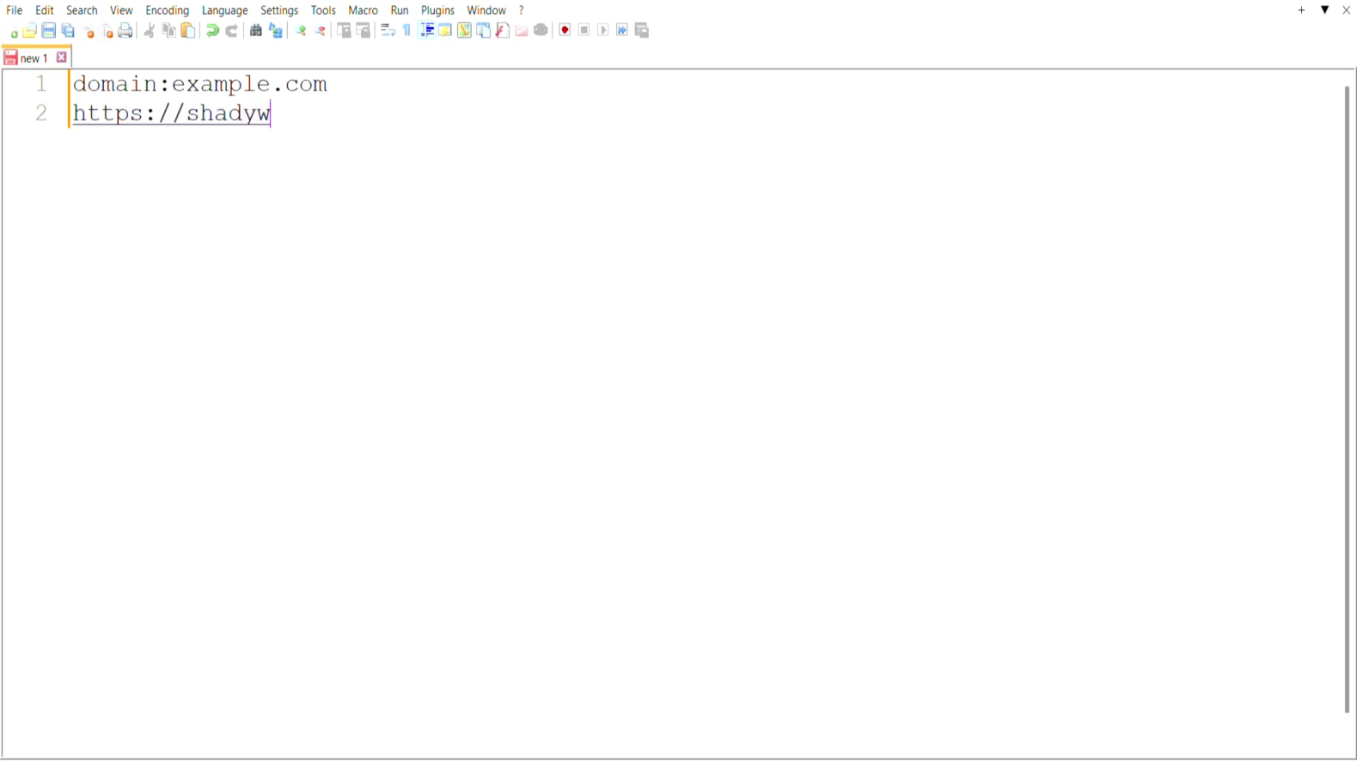
pyautogui.write('ebsite.')
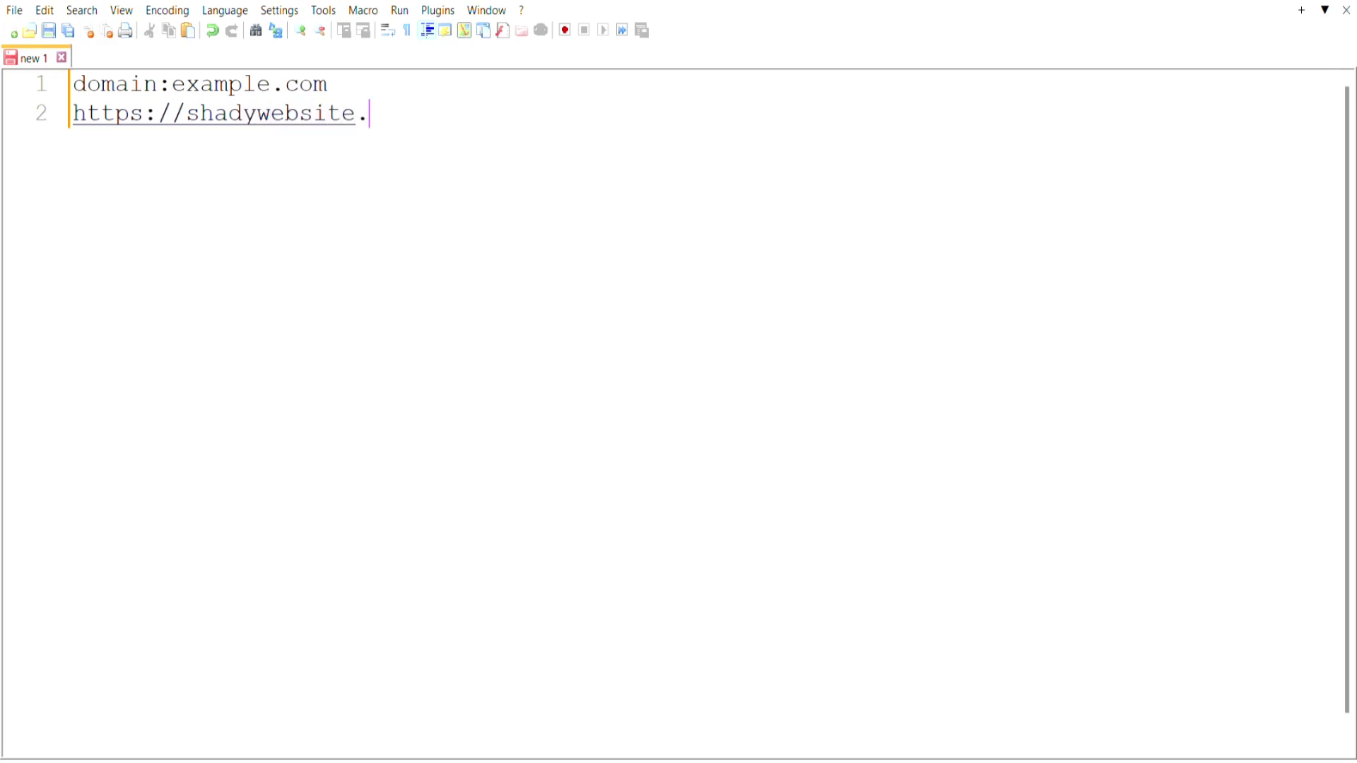
pyautogui.write('com/bad-')
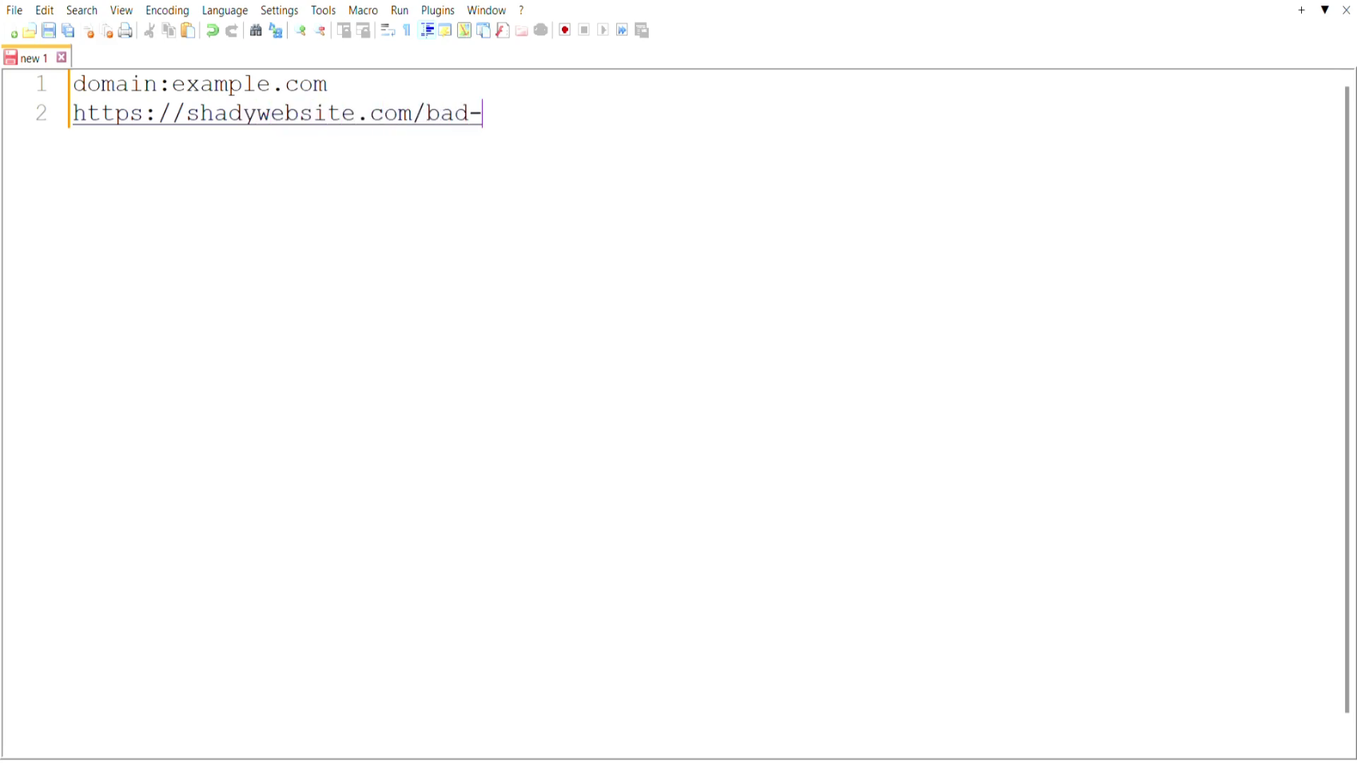
pyautogui.write('link')
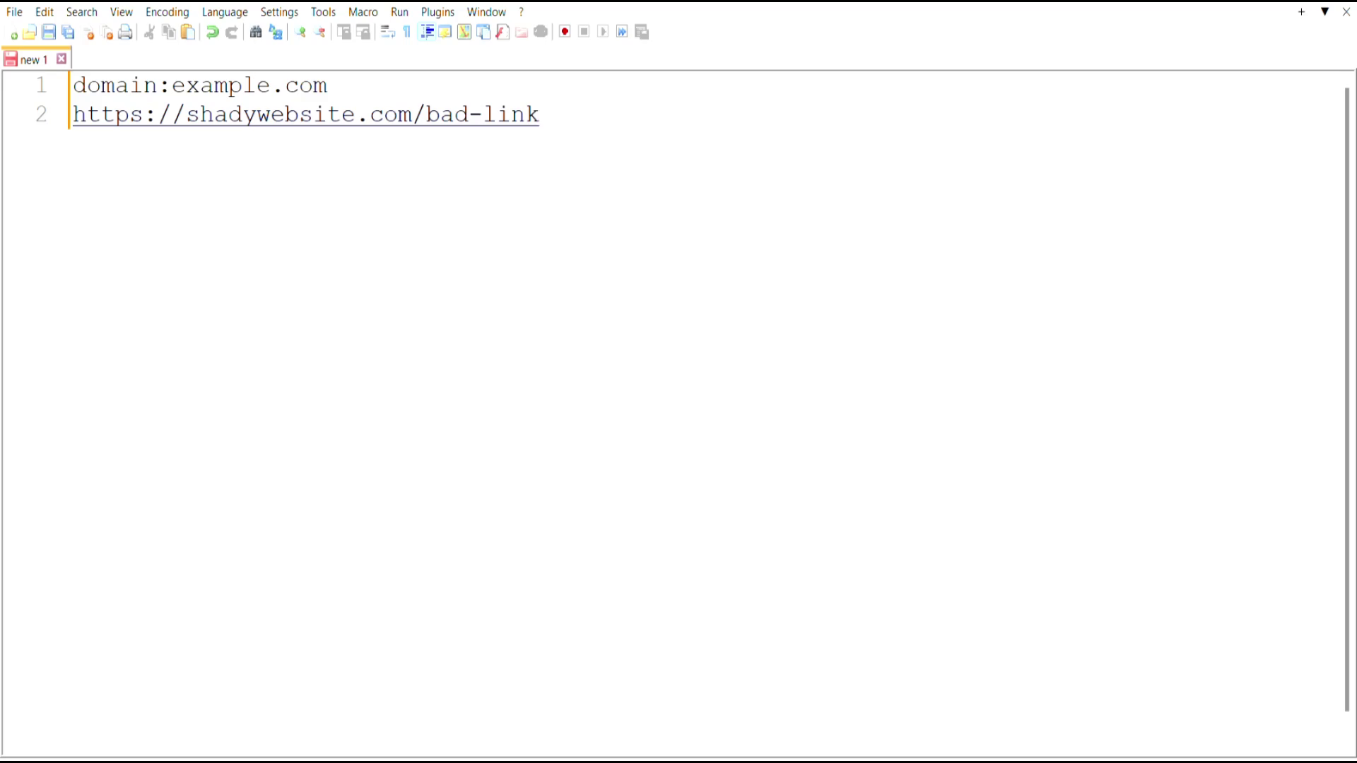
# Step: Leave a blank line below the URL and add domain:shadywebsite.com on line 4
pyautogui.press('Return')
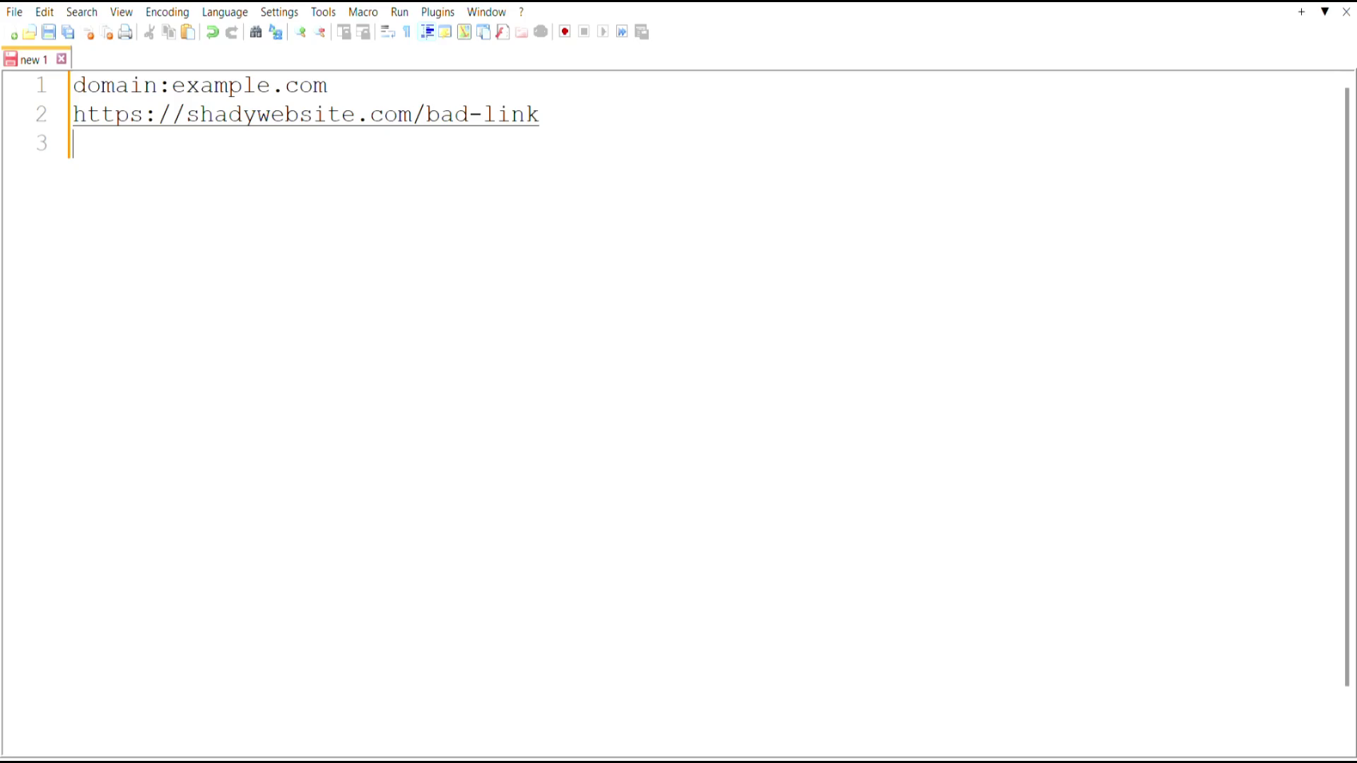
pyautogui.press('Return')
pyautogui.write('domain')
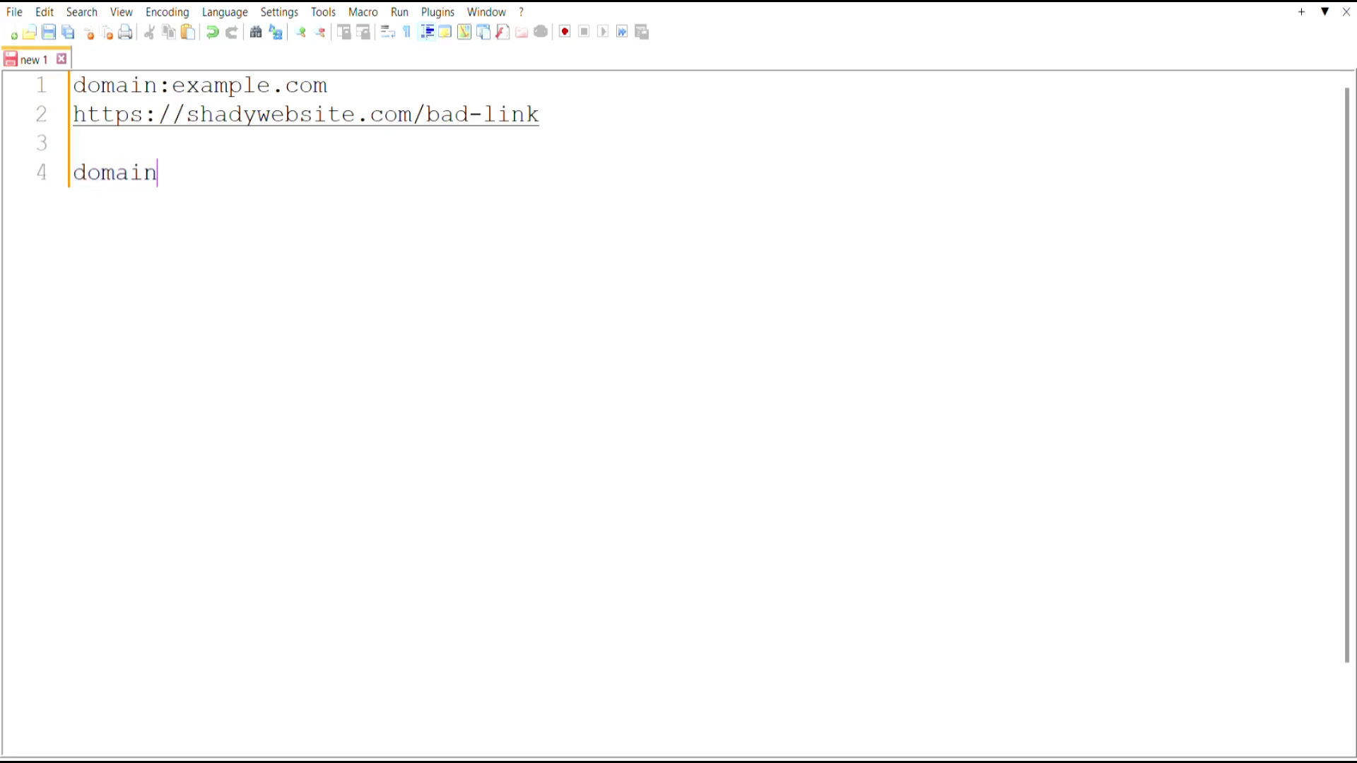
pyautogui.write(':shadywe')
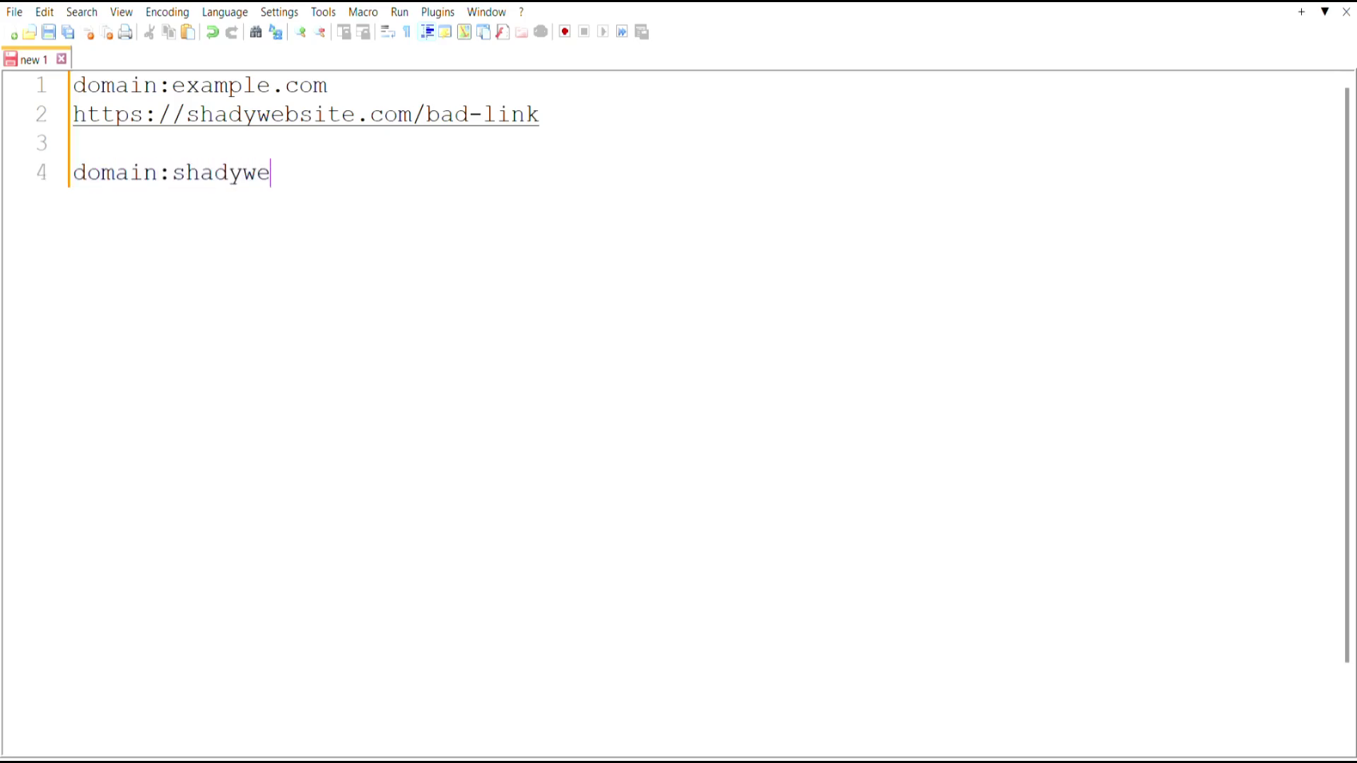
pyautogui.write('bsite.com')
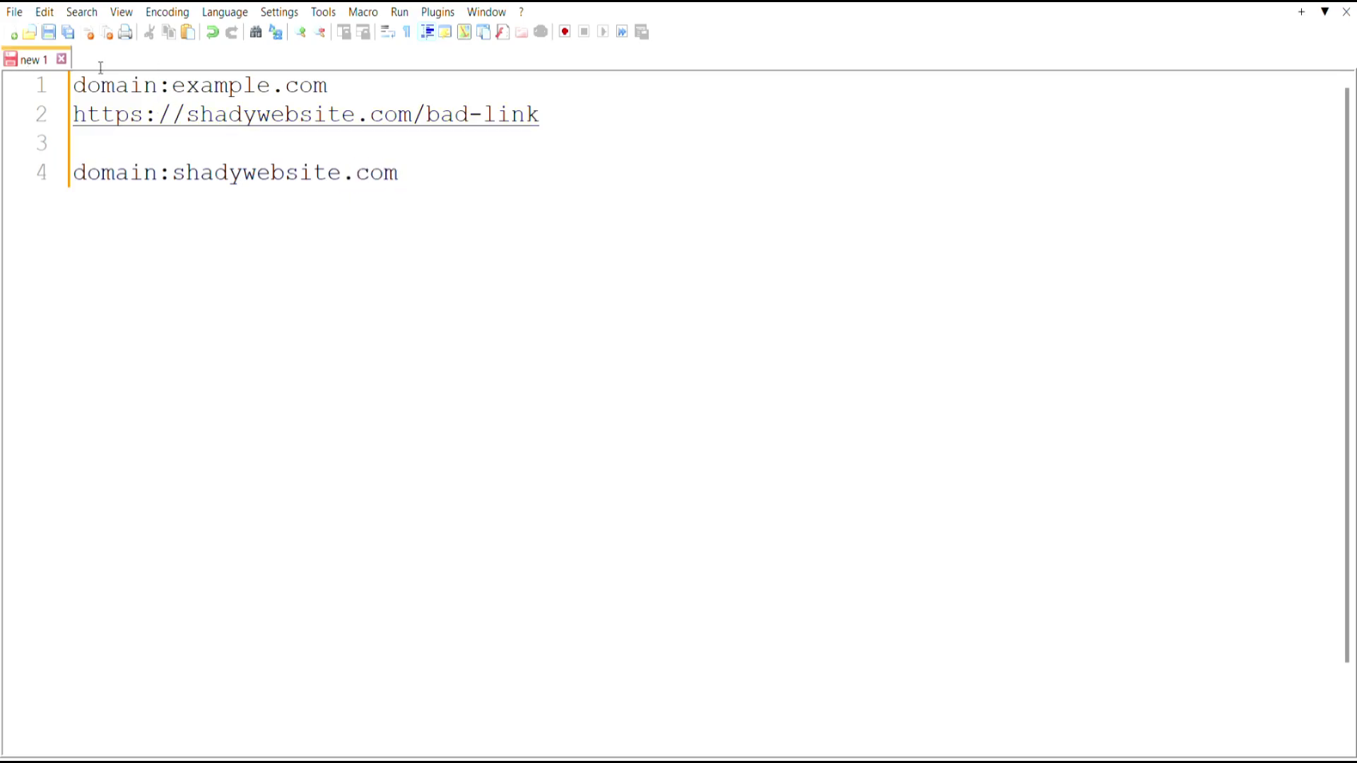
# Step: Select the domain:example.com entry on the first line
pyautogui.moveTo(76, 77); pyautogui.dragTo(337, 61)
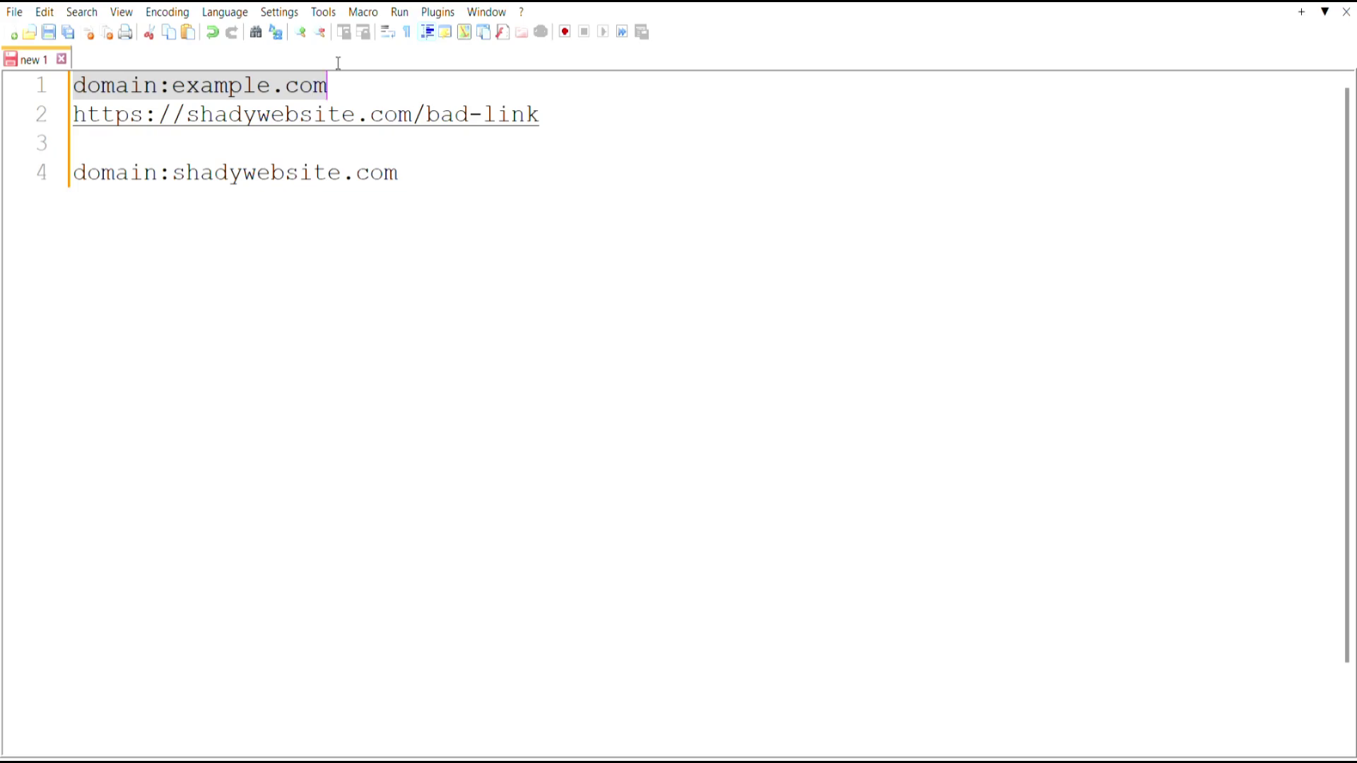